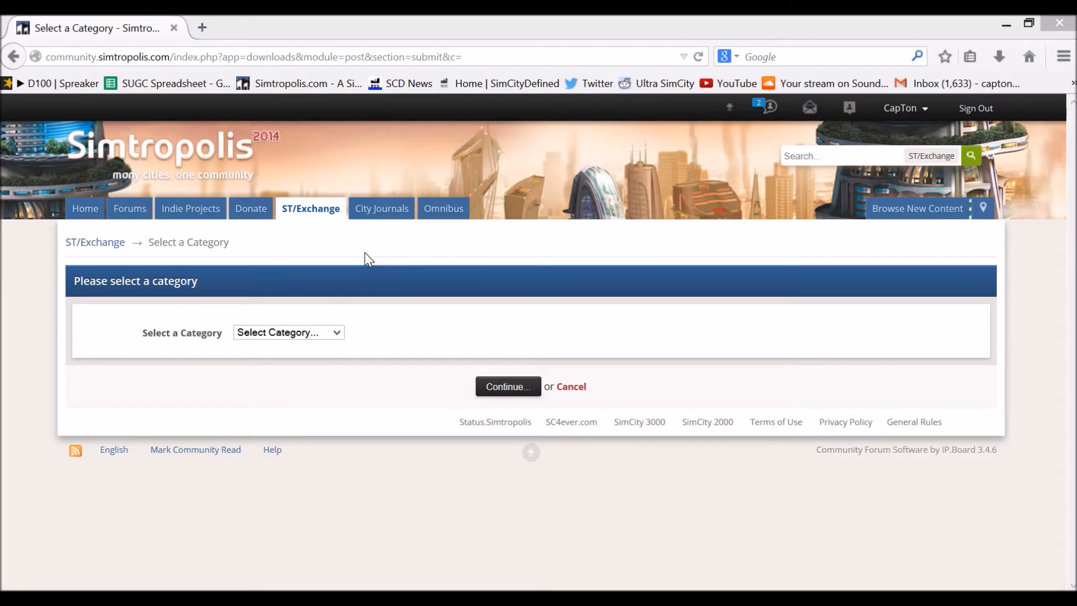
# Step: Choose the Game Mods category under SimCity (2013) for the new file and continue to the upload form
pyautogui.click(314, 332)
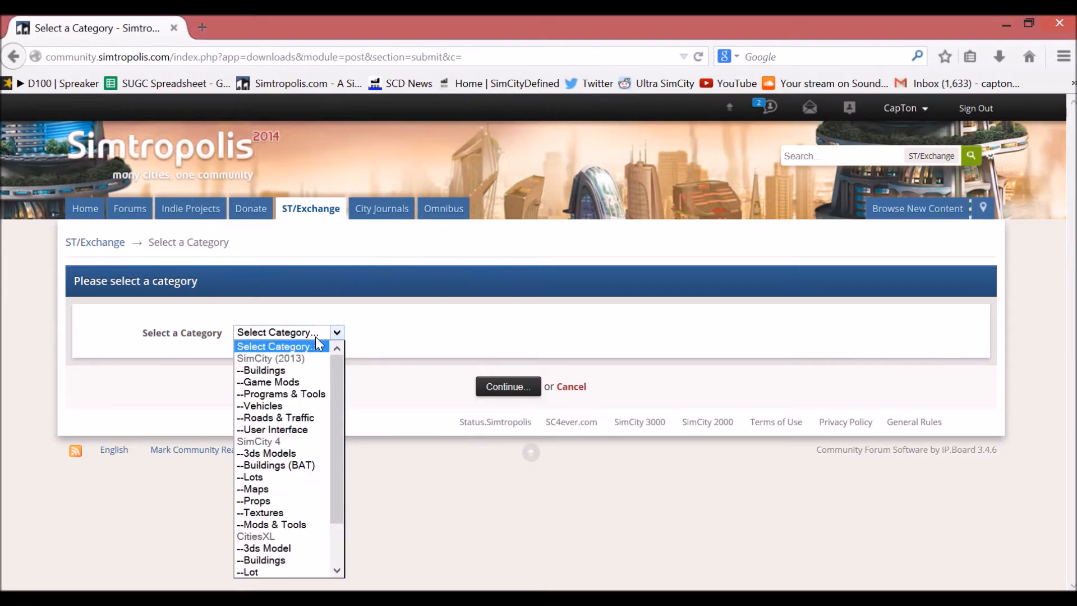
pyautogui.click(441, 333)
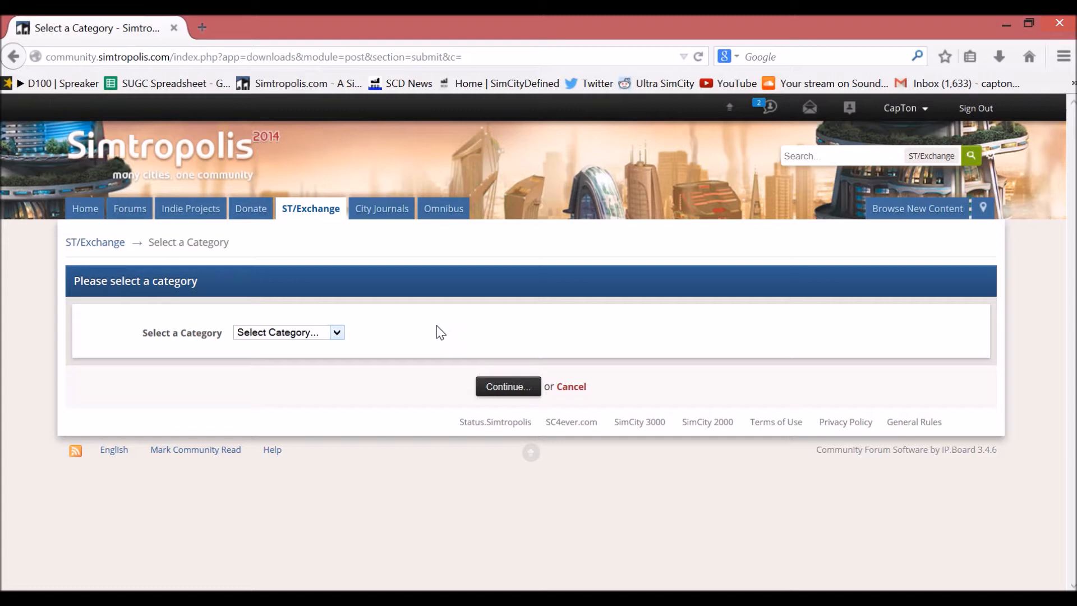
pyautogui.click(302, 336)
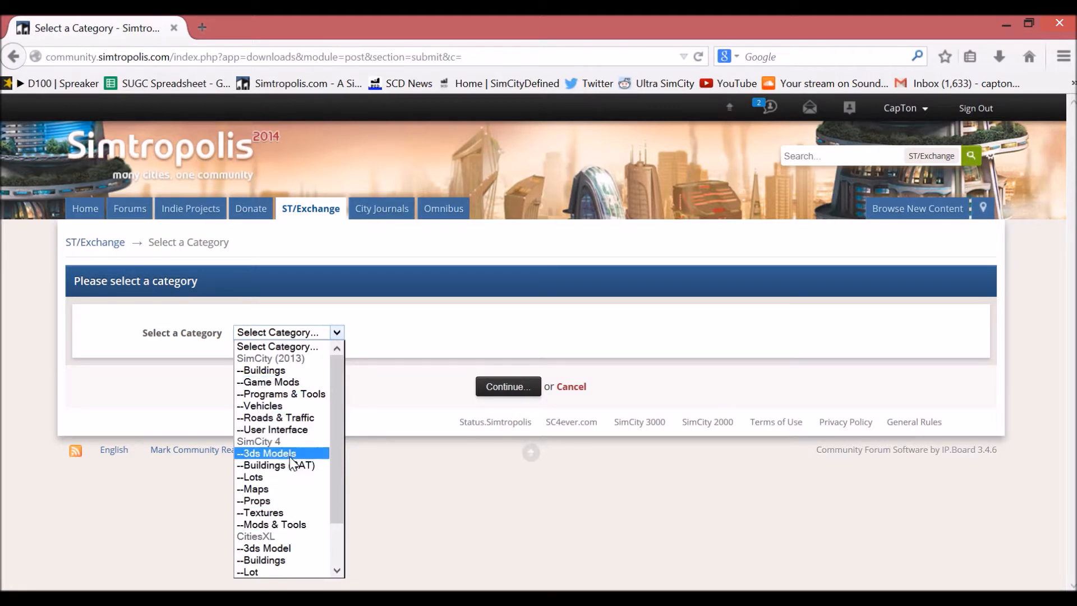
pyautogui.scroll(-2, 341, 481)
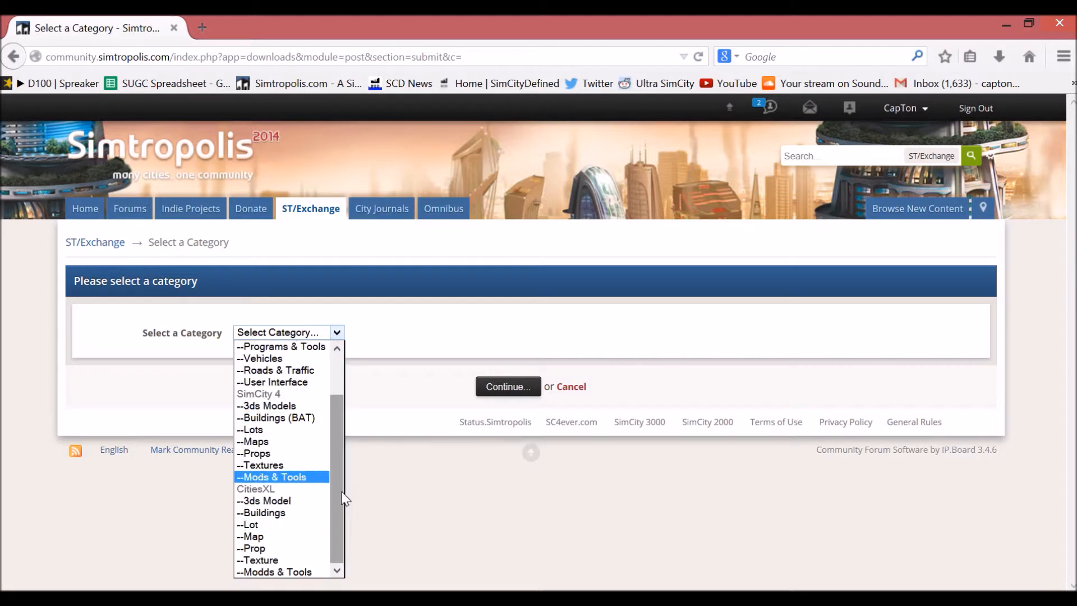
pyautogui.scroll(2, 335, 491)
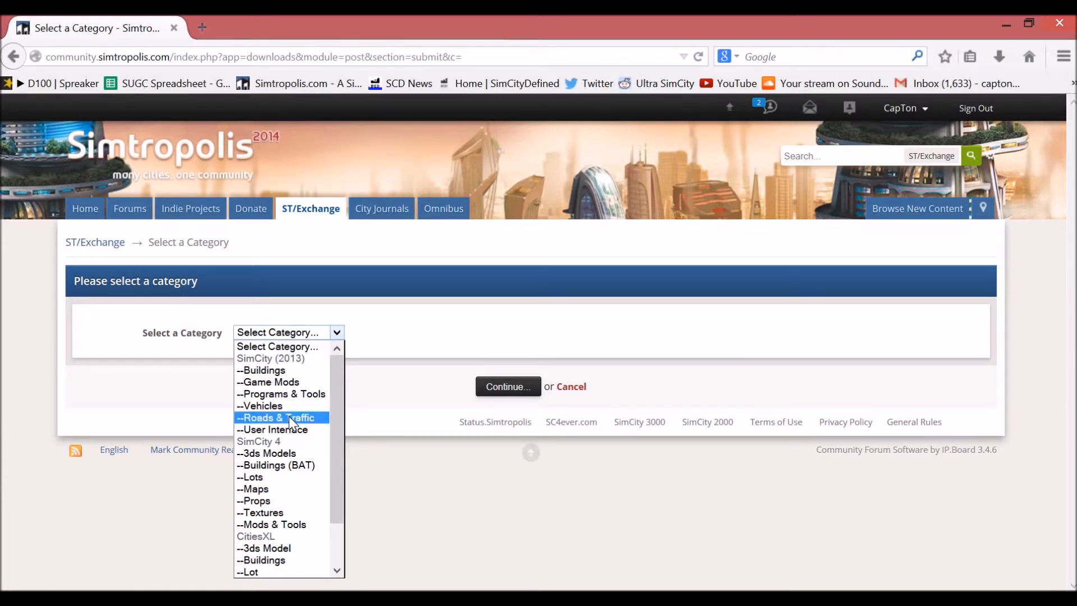
pyautogui.click(269, 383)
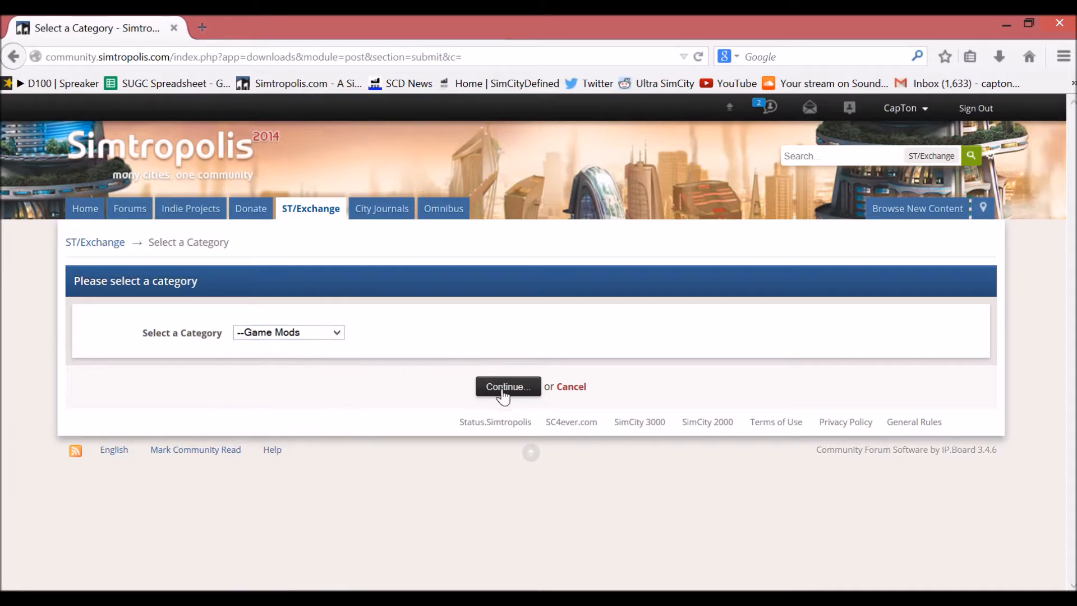
pyautogui.click(502, 392)
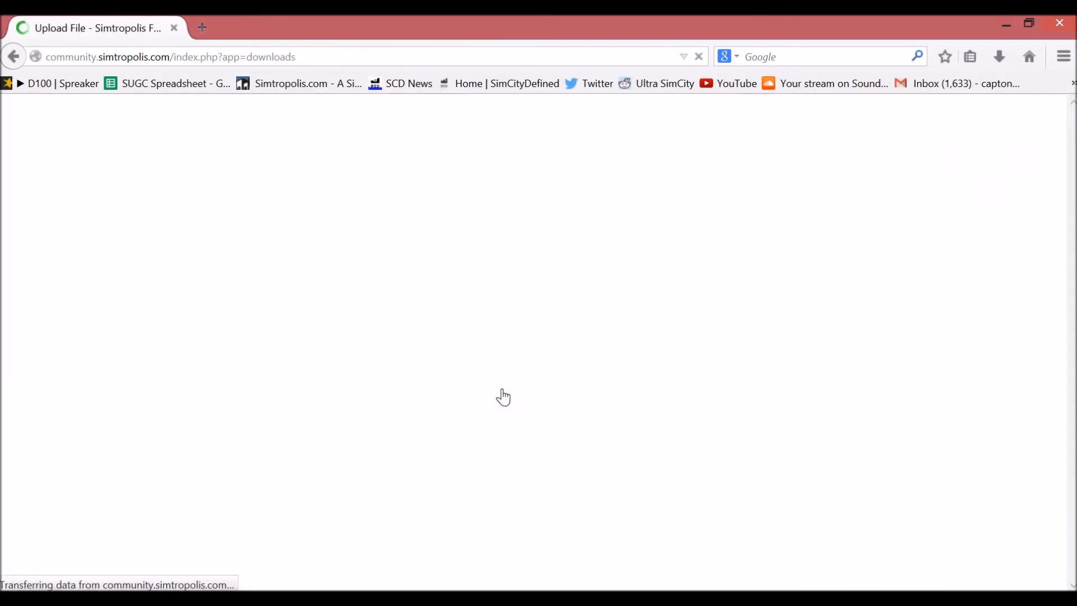
# Step: Look over the upload form's sections for selecting files, adding screenshots and providing file information
pyautogui.scroll(-8, 494, 390)
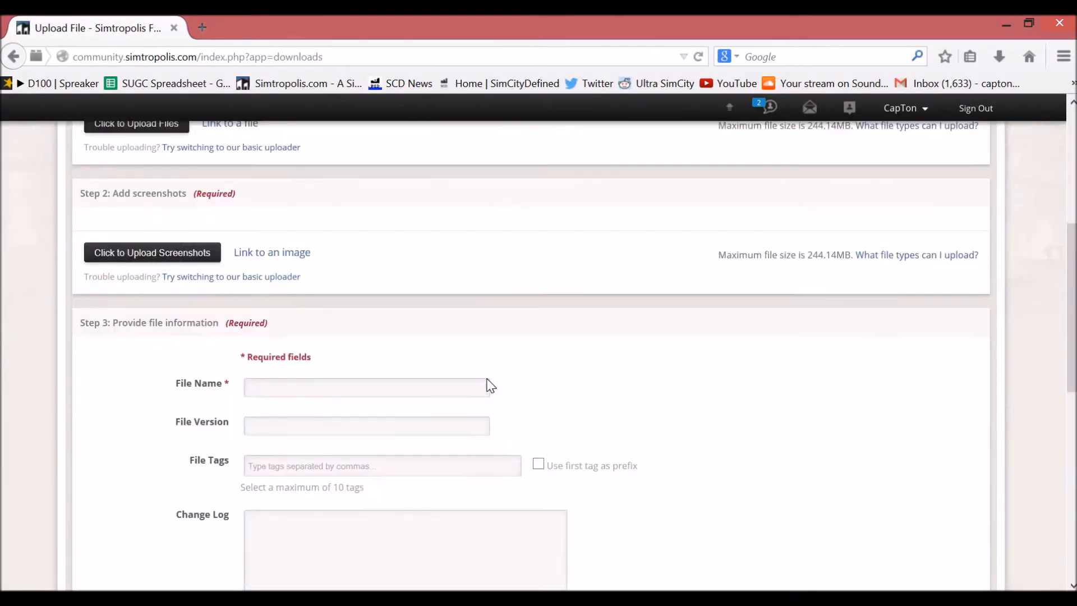
pyautogui.scroll(-5, 494, 389)
pyautogui.scroll(13, 494, 390)
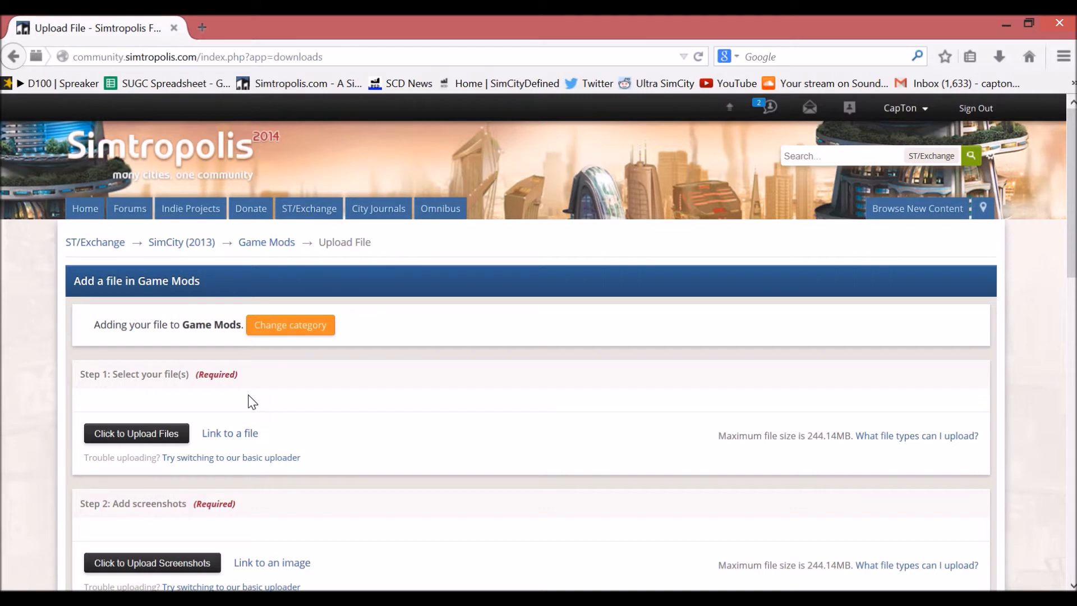
pyautogui.hotkey('ctrl', '+')
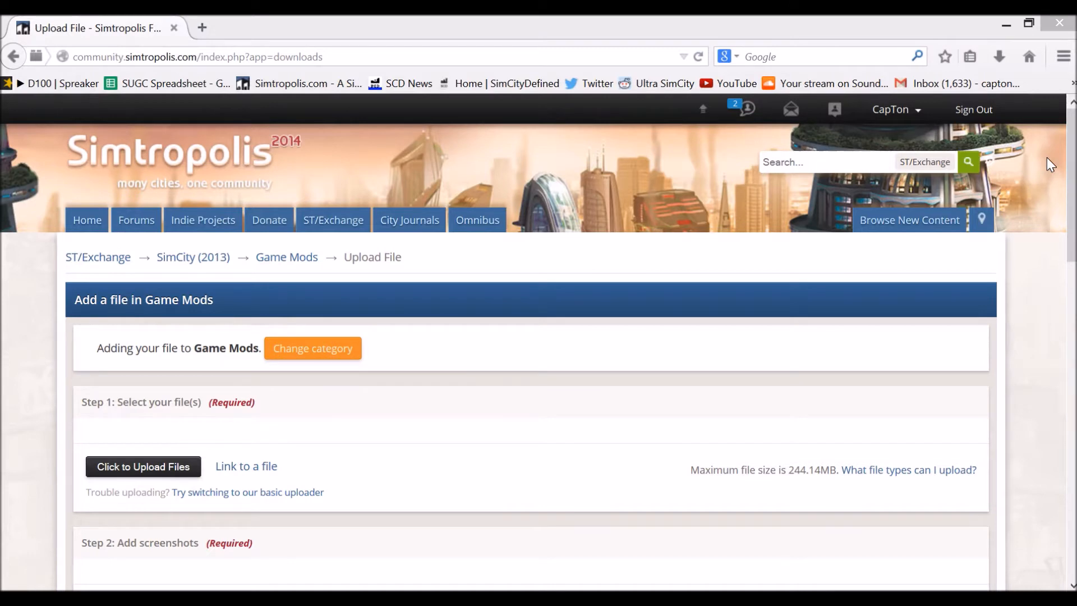
pyautogui.moveTo(1073, 155); pyautogui.dragTo(1073, 221)
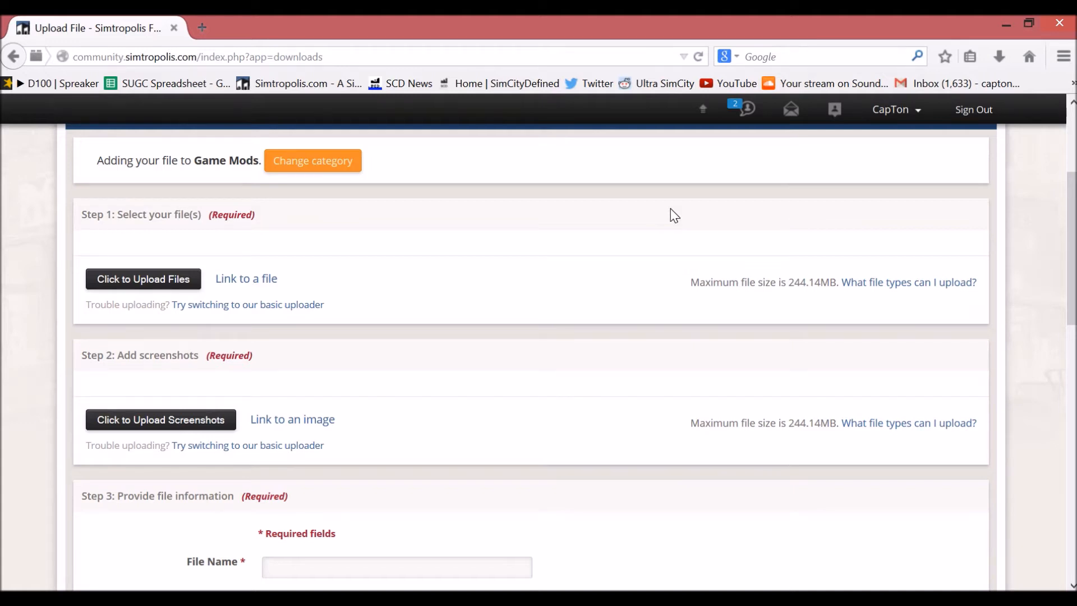
pyautogui.scroll(-6, 645, 245)
pyautogui.scroll(1, 679, 224)
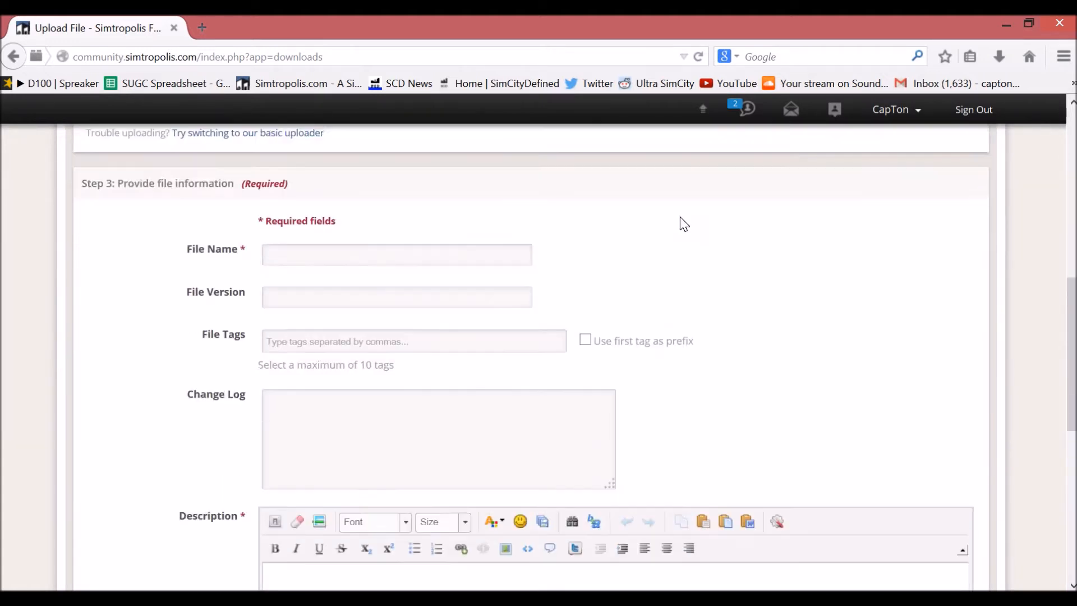
pyautogui.scroll(5, 680, 224)
pyautogui.scroll(-6, 677, 223)
pyautogui.scroll(1, 674, 223)
# Step: Enter "Fire Helipad" as the file name
pyautogui.click(399, 236)
pyautogui.write('Fire helipad')
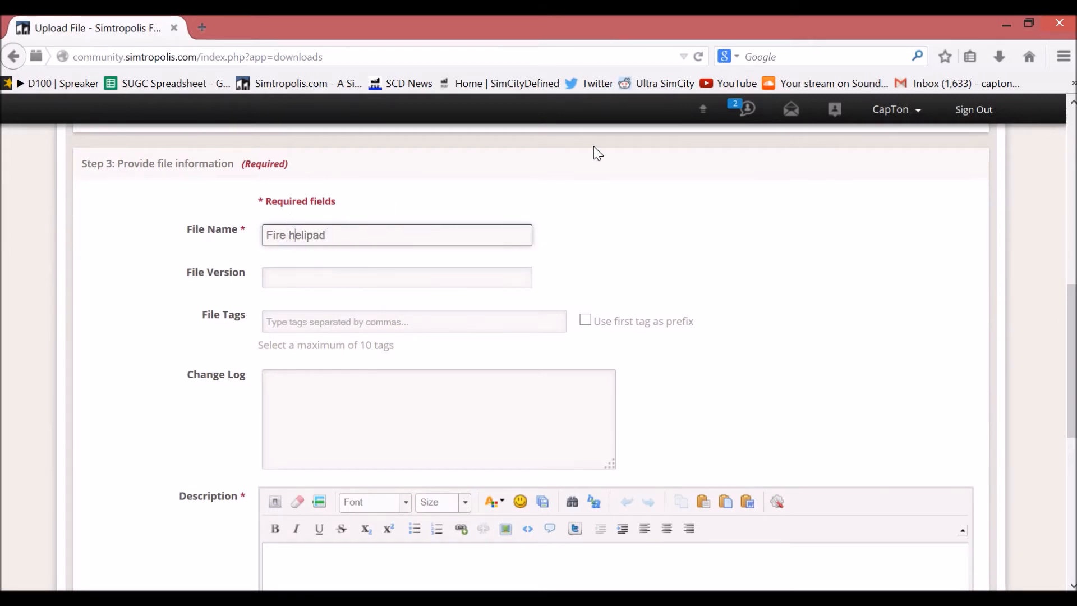
pyautogui.press('Left')
pyautogui.press('Left')
pyautogui.press('Left')
pyautogui.press('Left')
pyautogui.press('Left')
pyautogui.press('Left')
pyautogui.press('BackSpace')
pyautogui.write('H')
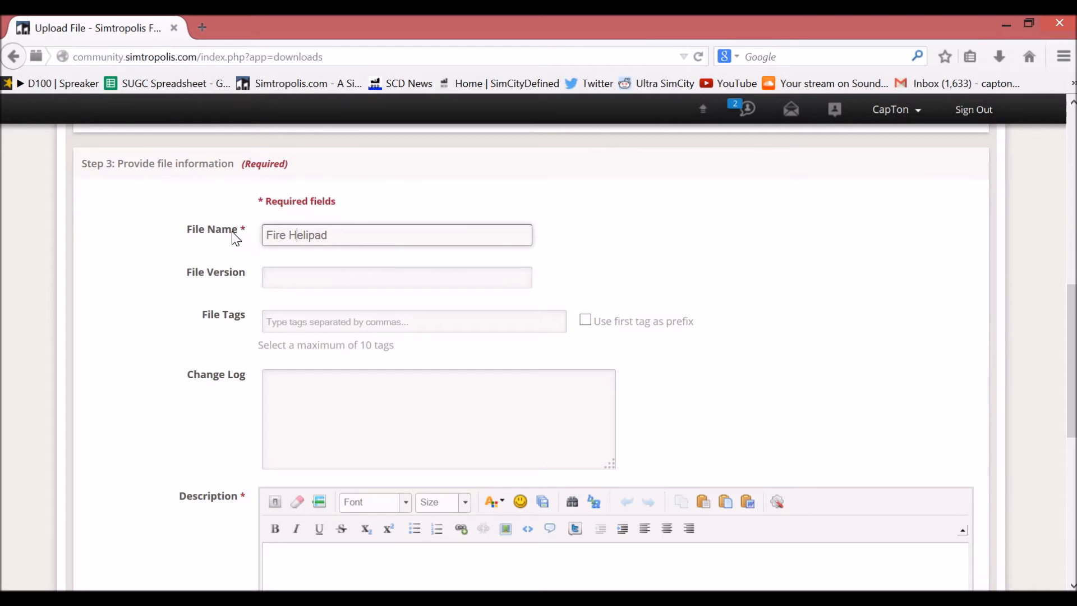
# Step: Set the file version to 1.0
pyautogui.press('Tab')
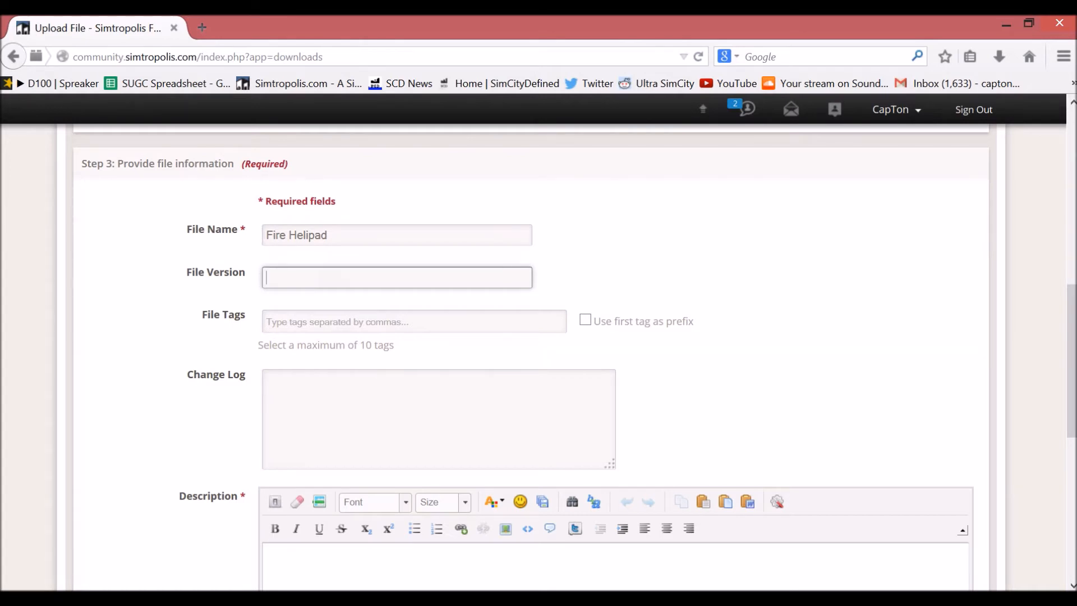
pyautogui.write('1.0')
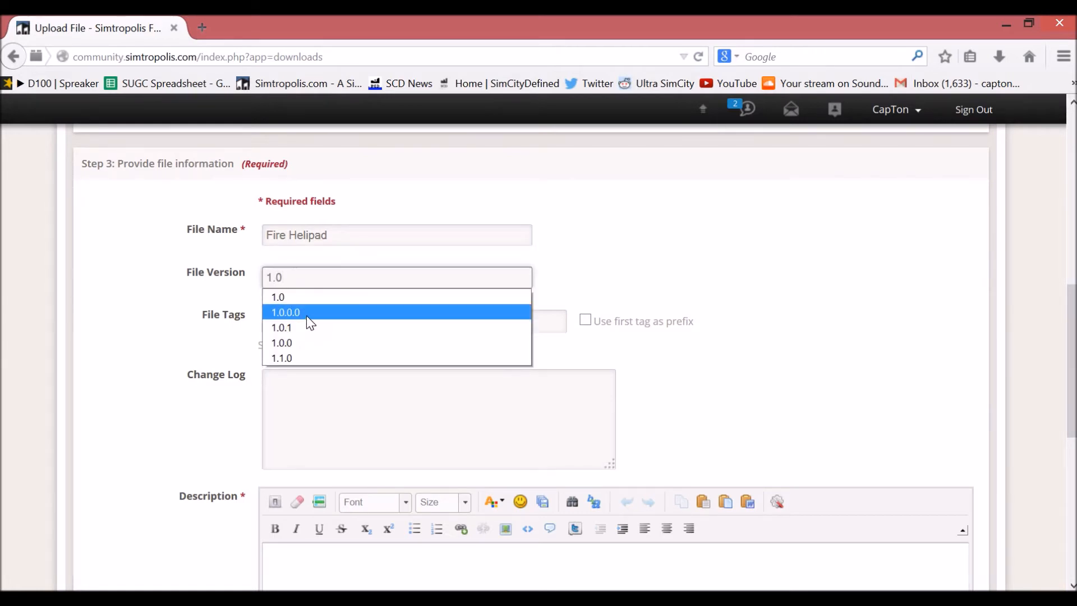
pyautogui.click(580, 247)
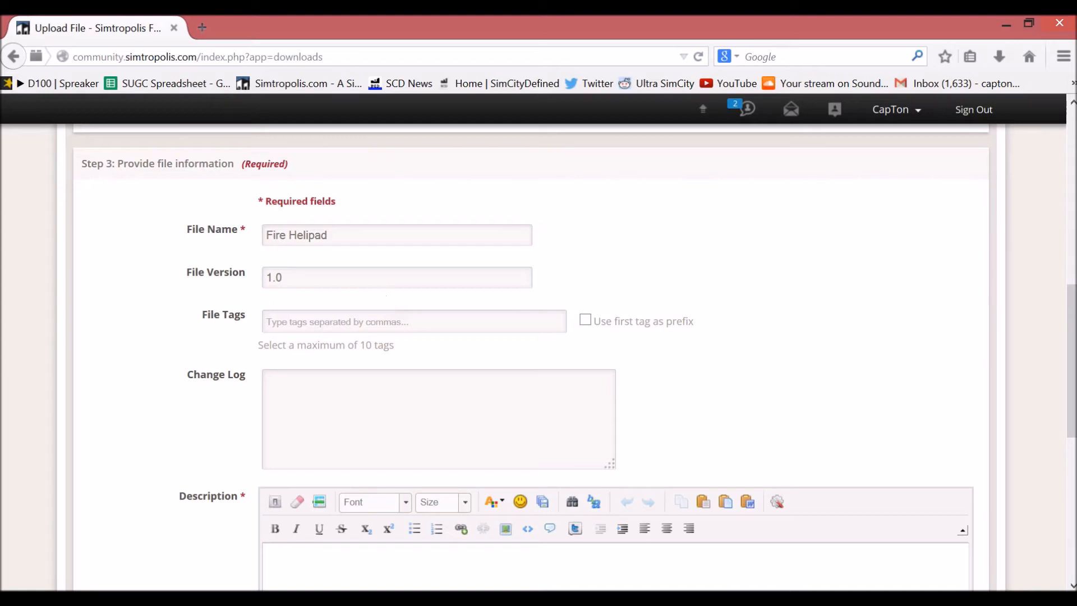
# Step: Try extending the file version with a long run of ".0" suffixes and clear the field
pyautogui.click(371, 277)
pyautogui.write('.0.0.0.0.0.0.0.0.0.0.0.0.0.0.0.0.00')
pyautogui.press('BackSpace')
pyautogui.write('.0')
pyautogui.press('BackSpace')
pyautogui.press('BackSpace')
pyautogui.press('BackSpace')
pyautogui.press('BackSpace')
pyautogui.press('BackSpace')
pyautogui.press('BackSpace')
pyautogui.press('BackSpace')
pyautogui.press('BackSpace')
pyautogui.press('BackSpace')
pyautogui.press('BackSpace')
pyautogui.press('BackSpace')
pyautogui.press('BackSpace')
pyautogui.press('BackSpace')
pyautogui.press('BackSpace')
pyautogui.press('BackSpace')
pyautogui.press('BackSpace')
pyautogui.press('BackSpace')
pyautogui.press('BackSpace')
pyautogui.press('BackSpace')
pyautogui.press('BackSpace')
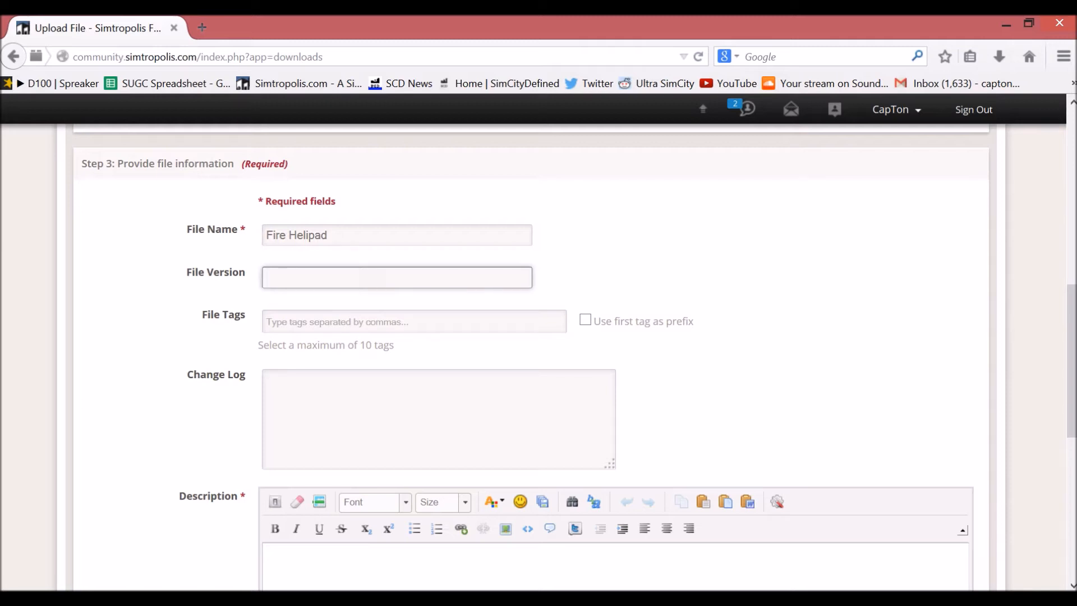
# Step: Fill the emptied file version field with 1.0
pyautogui.scroll(-2, 368, 265)
pyautogui.scroll(2, 356, 214)
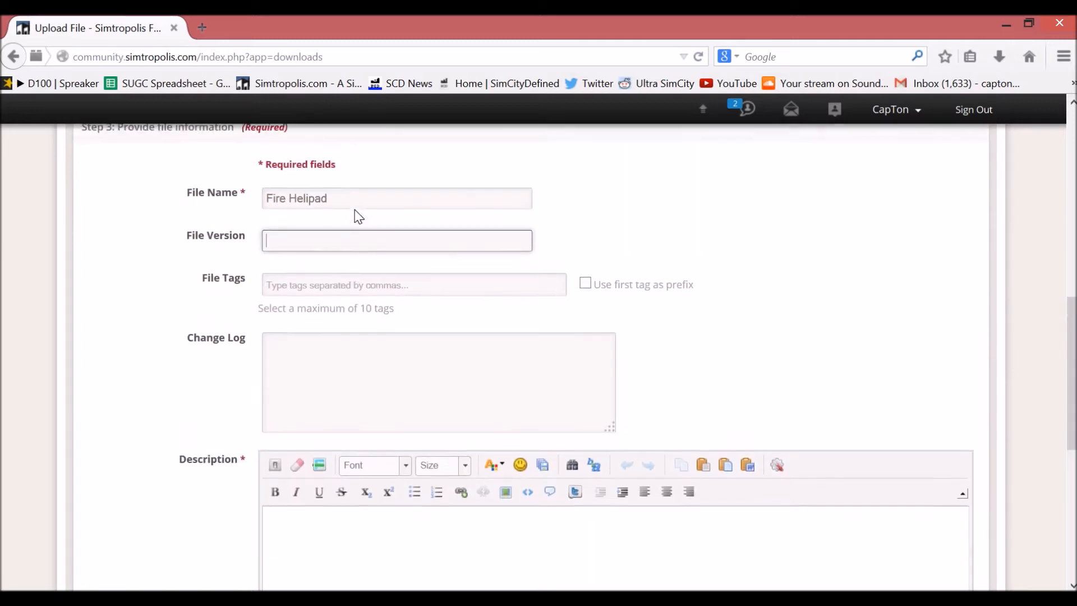
pyautogui.write('1.0')
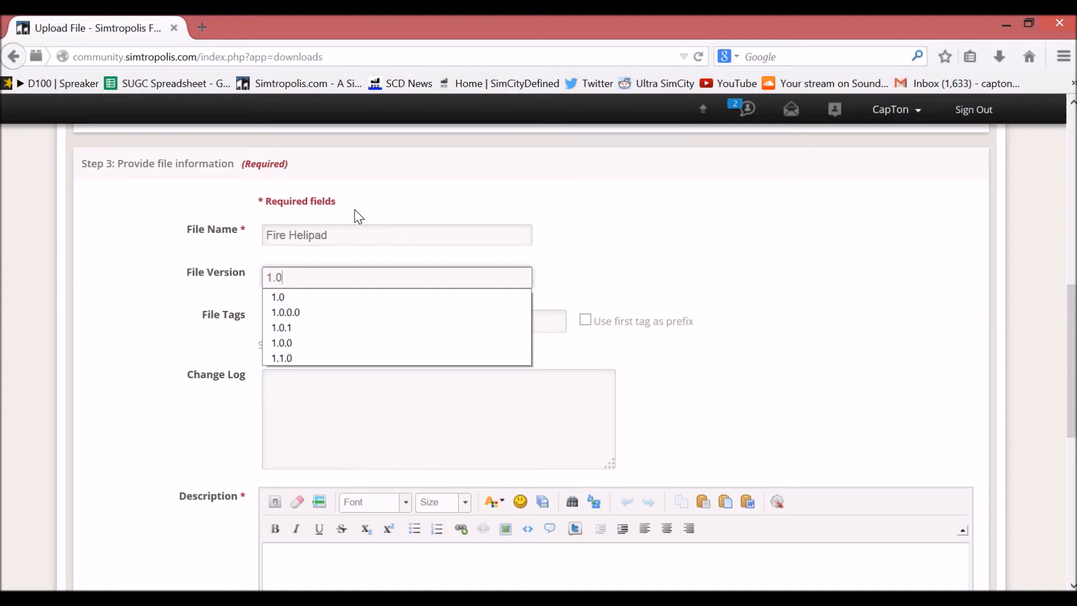
pyautogui.click(684, 188)
# Step: Add the file tags "fire" and "helipad"
pyautogui.click(436, 325)
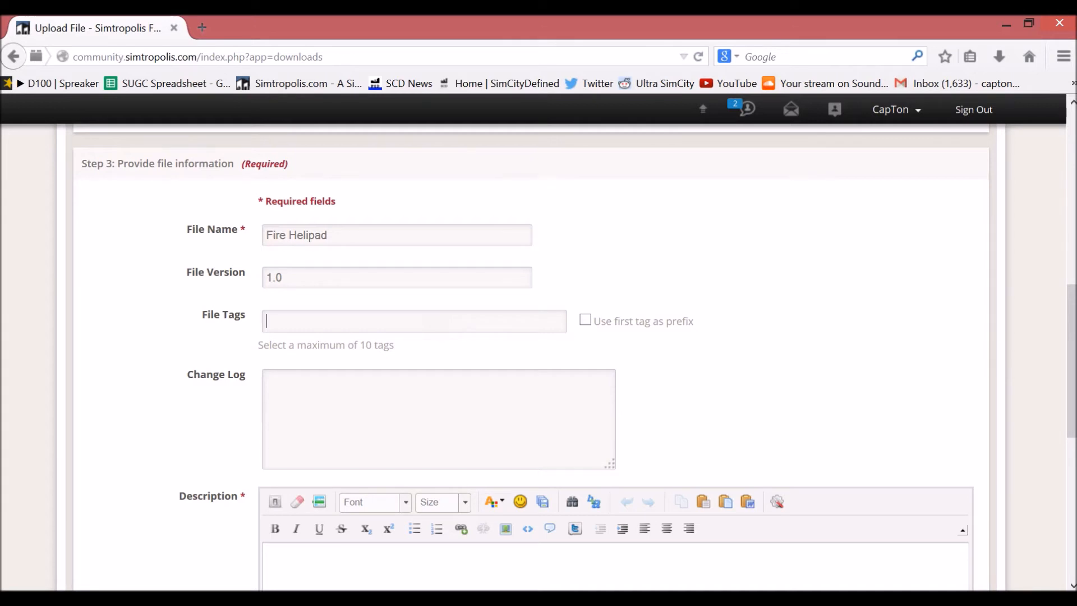
pyautogui.write('fire,gel')
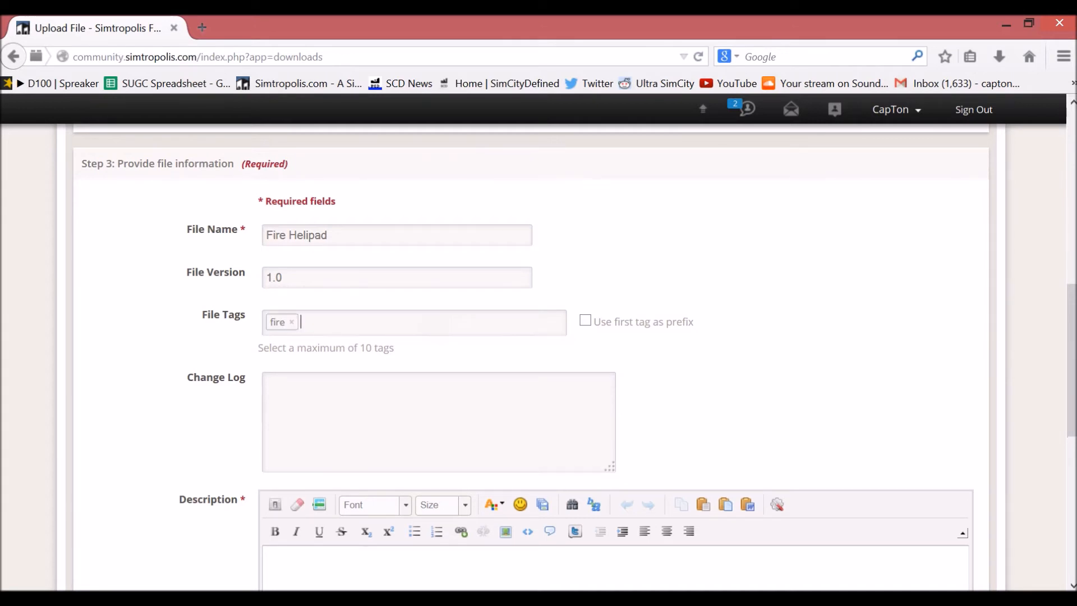
pyautogui.press('BackSpace')
pyautogui.press('BackSpace')
pyautogui.press('BackSpace')
pyautogui.write('helipad,')
# Step: Enter the sample change log lines "Lowered cost even more" and "Increased module count", and clear the change log
pyautogui.moveTo(1073, 372); pyautogui.dragTo(1072, 193)
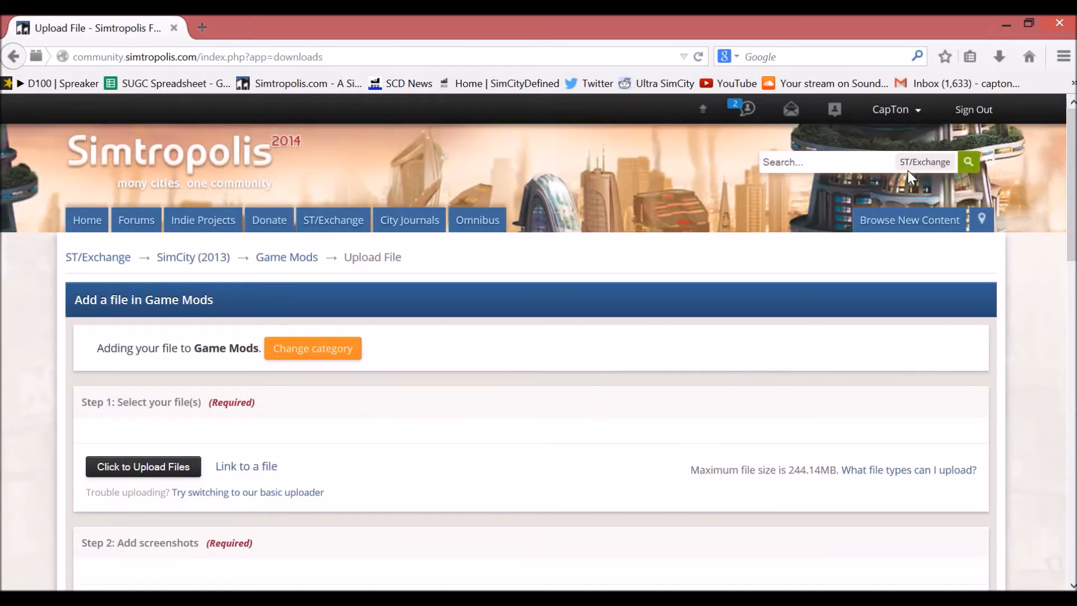
pyautogui.moveTo(1071, 188); pyautogui.dragTo(1053, 388)
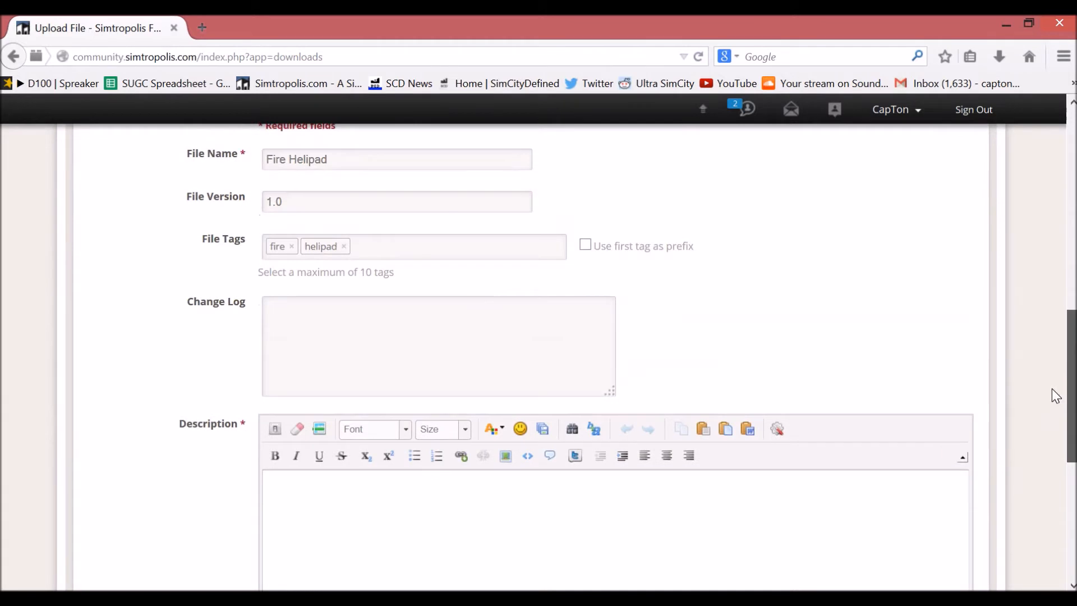
pyautogui.click(359, 325)
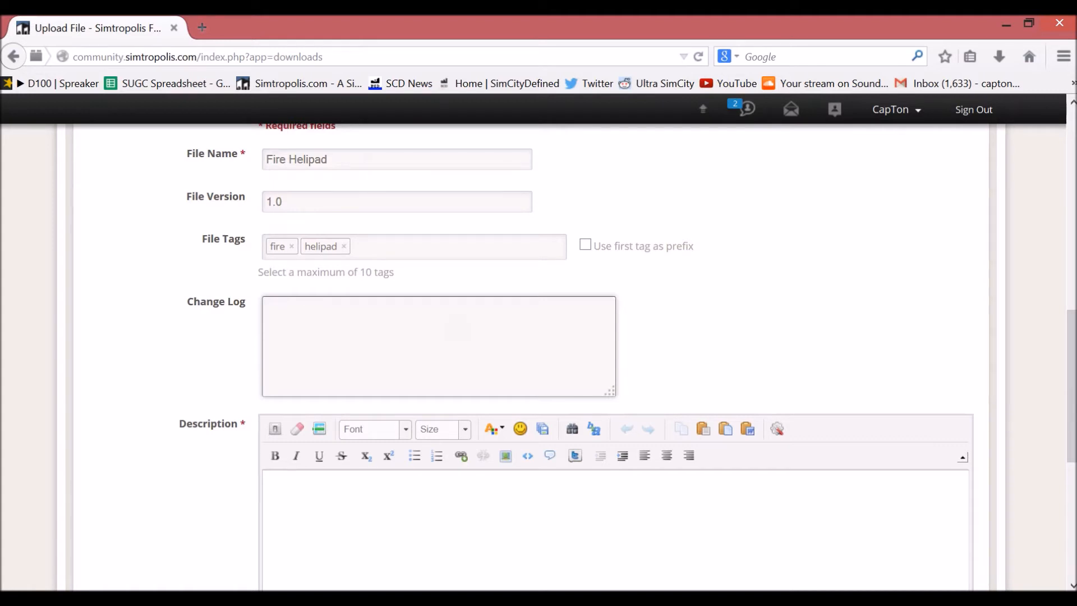
pyautogui.write('Lowered cost even more')
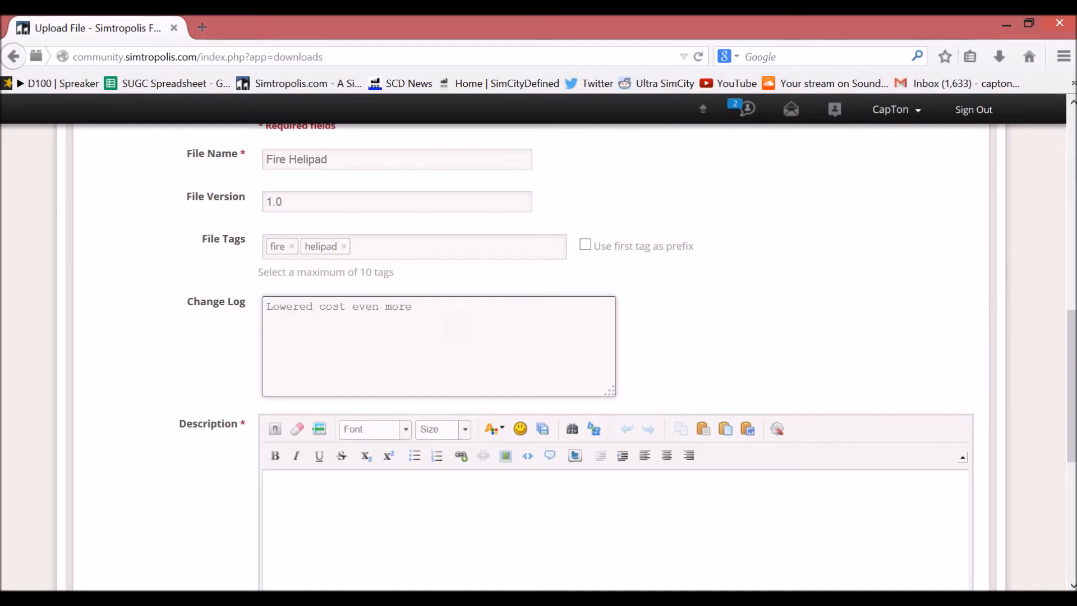
pyautogui.press('Return')
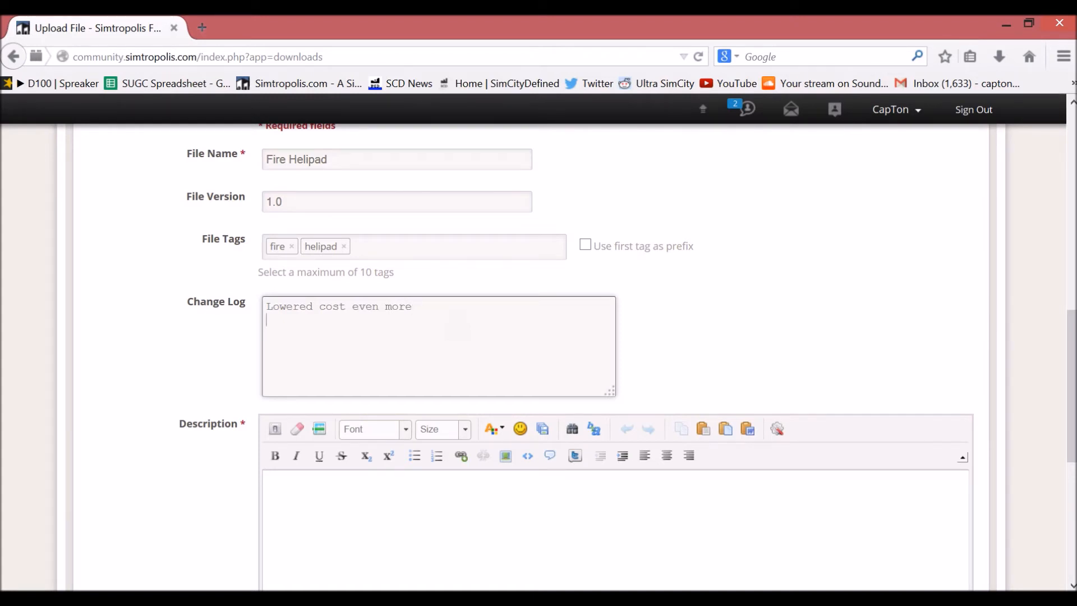
pyautogui.write('Increased module count')
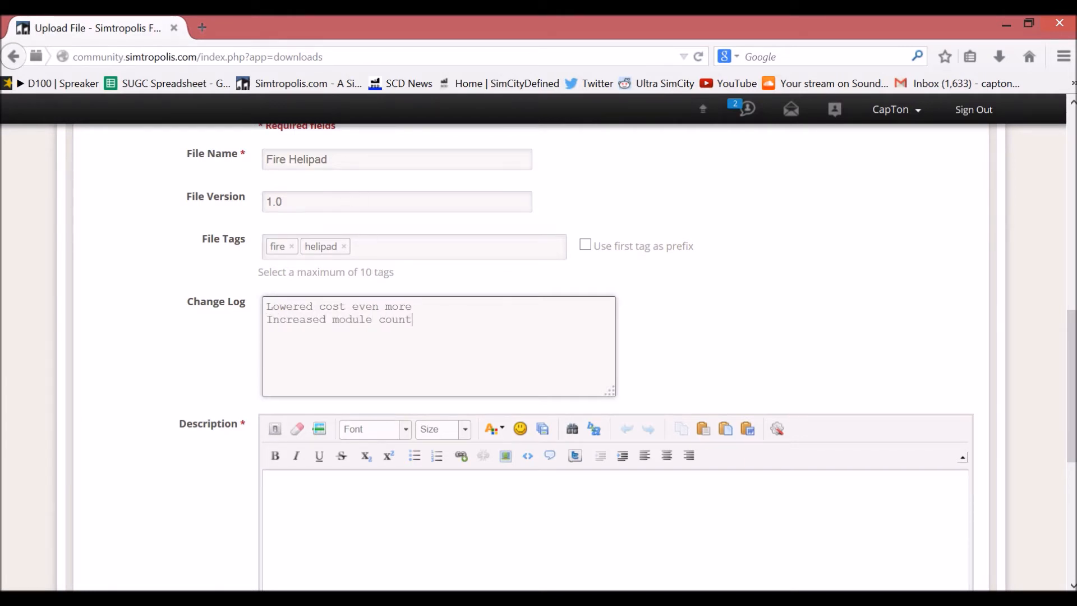
pyautogui.hotkey('ctrl', 'a')
pyautogui.hotkey('ctrl', 'x')
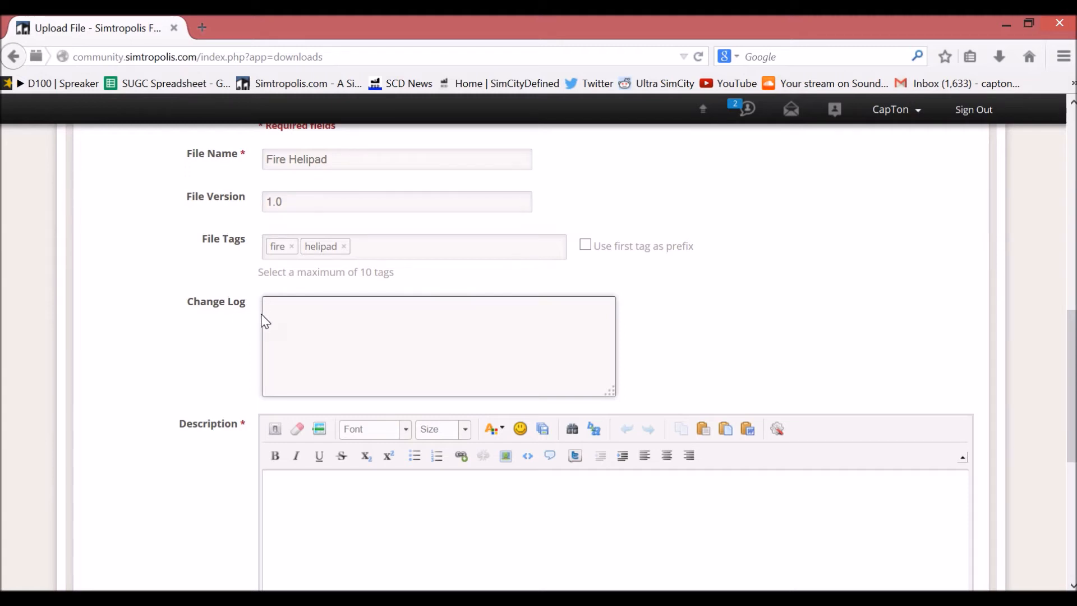
# Step: Begin the description with the greeting "Hey guys :)" and the heading "What the mod does:", separated by blank lines
pyautogui.scroll(-2, 163, 330)
pyautogui.scroll(-4, 180, 305)
pyautogui.press('Tab')
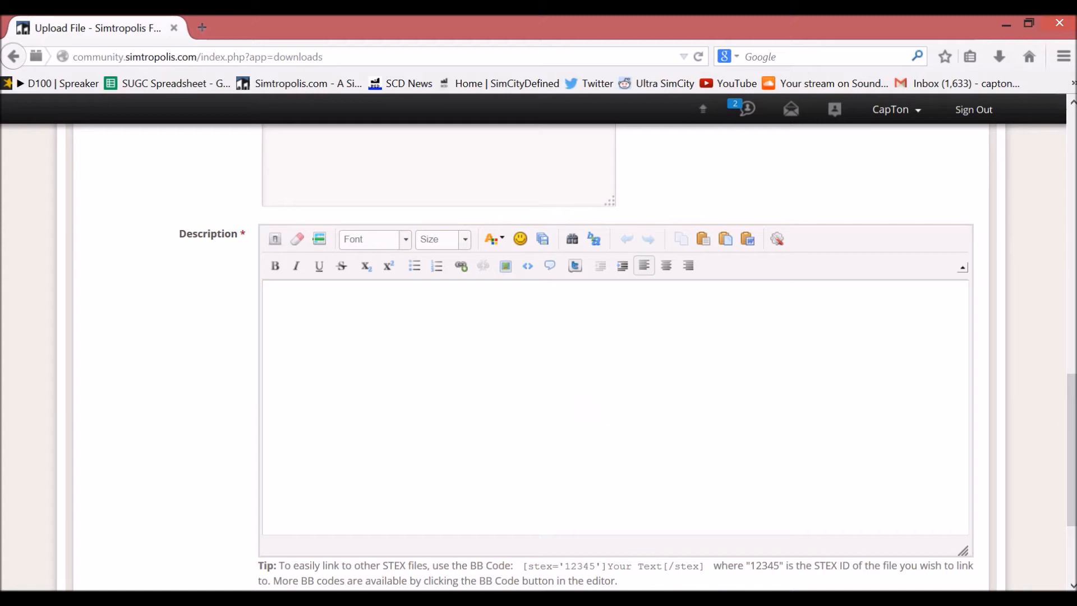
pyautogui.write('Hey guys :)')
pyautogui.press('Return')
pyautogui.press('Return')
pyautogui.write('Wh')
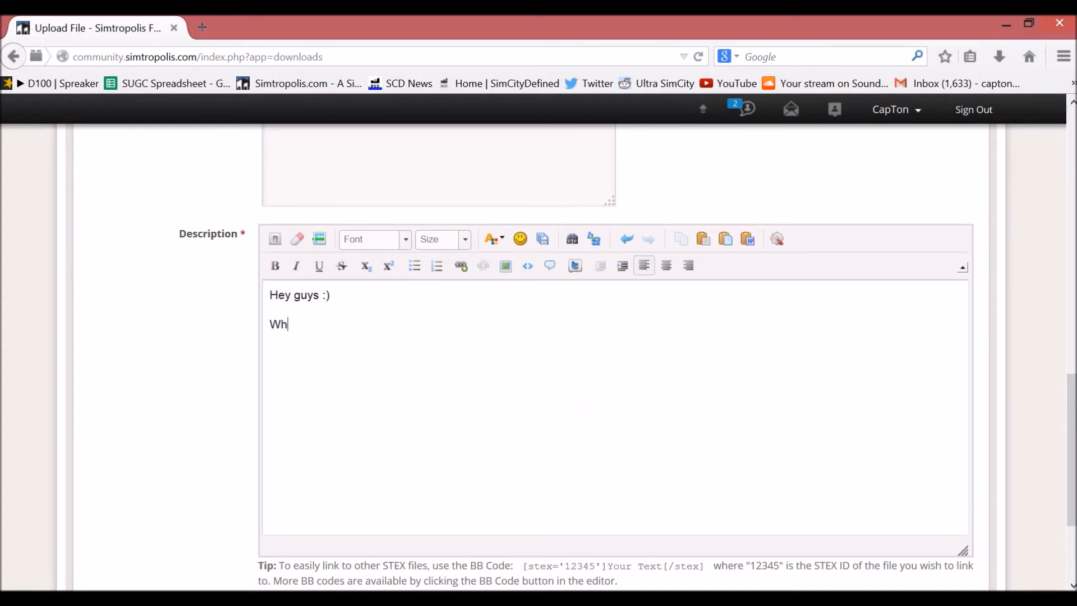
pyautogui.write('at the mod does:')
pyautogui.press('Return')
pyautogui.press('Return')
# Step: Add the description lines "- Increases module count from whatever to whatever" and "- Increases price from whatever to whatever"
pyautogui.write('- Increases module count from whatever to whatever')
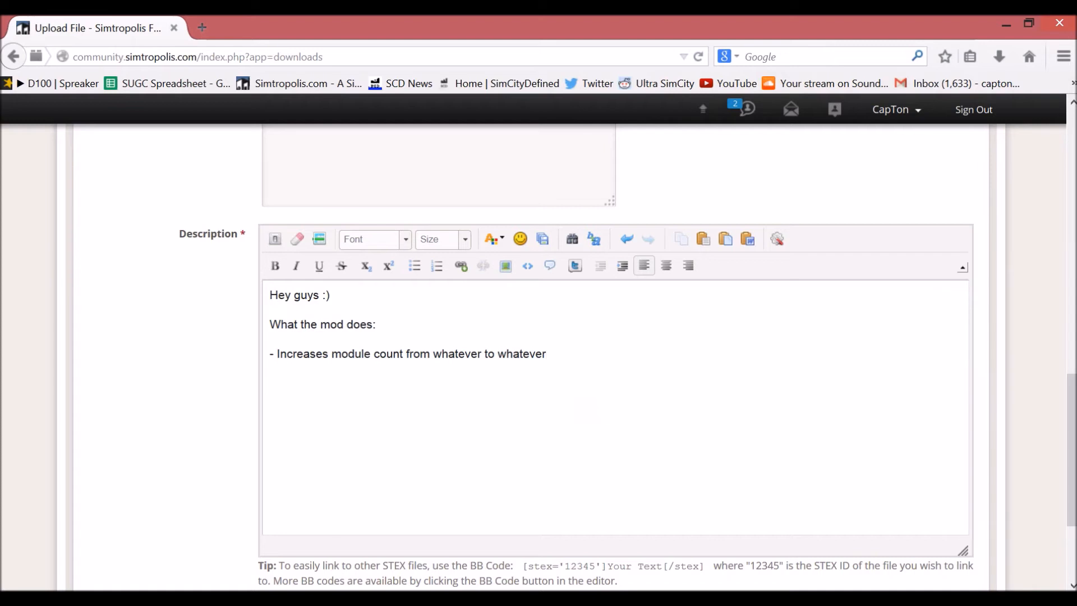
pyautogui.write('- Increases price ')
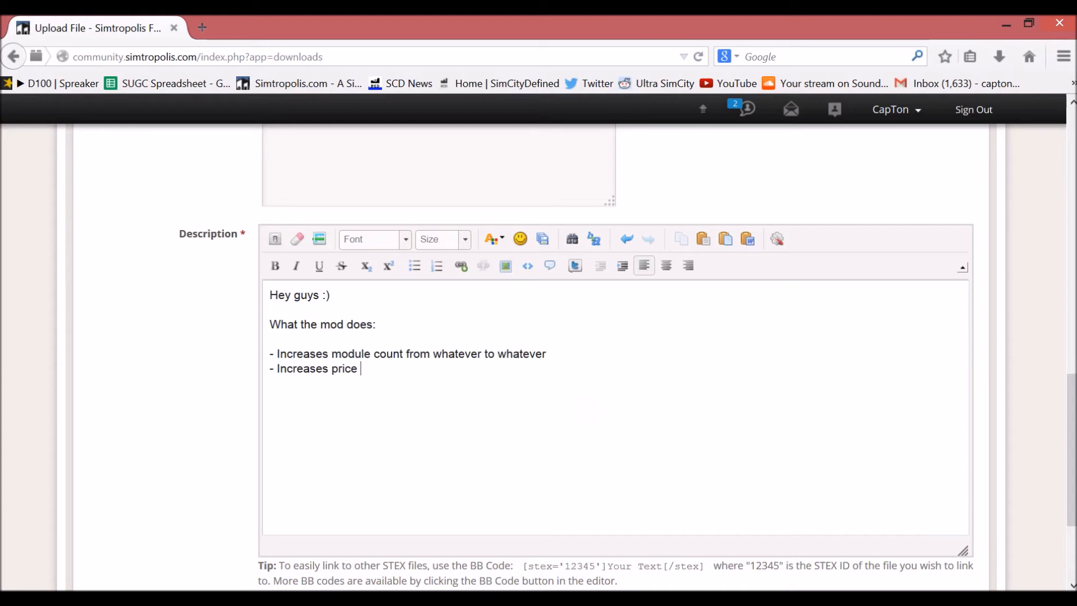
pyautogui.write('from whatever to whatever')
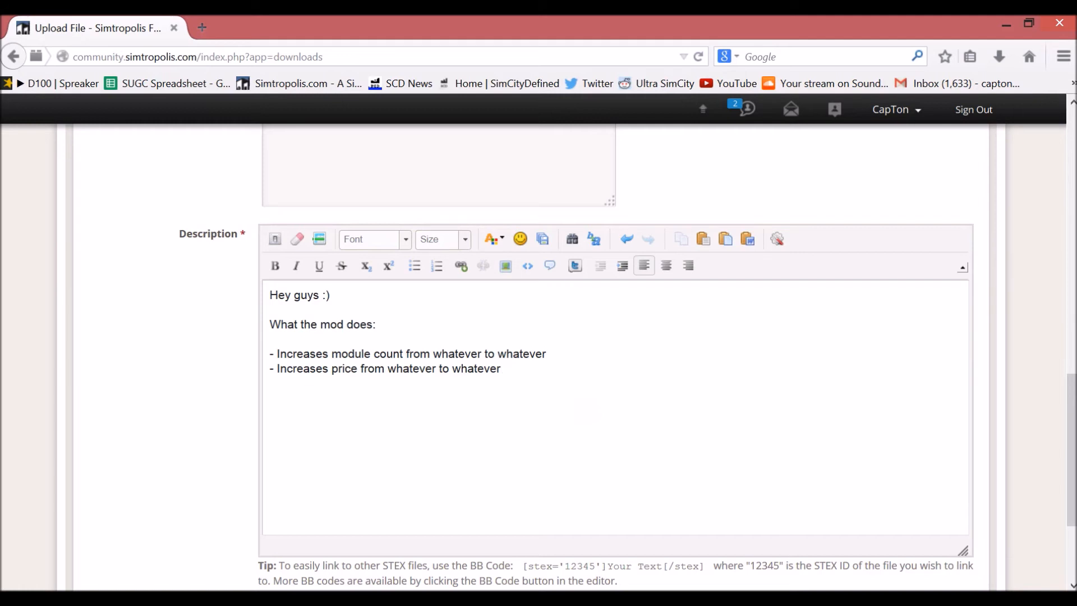
pyautogui.press('Return')
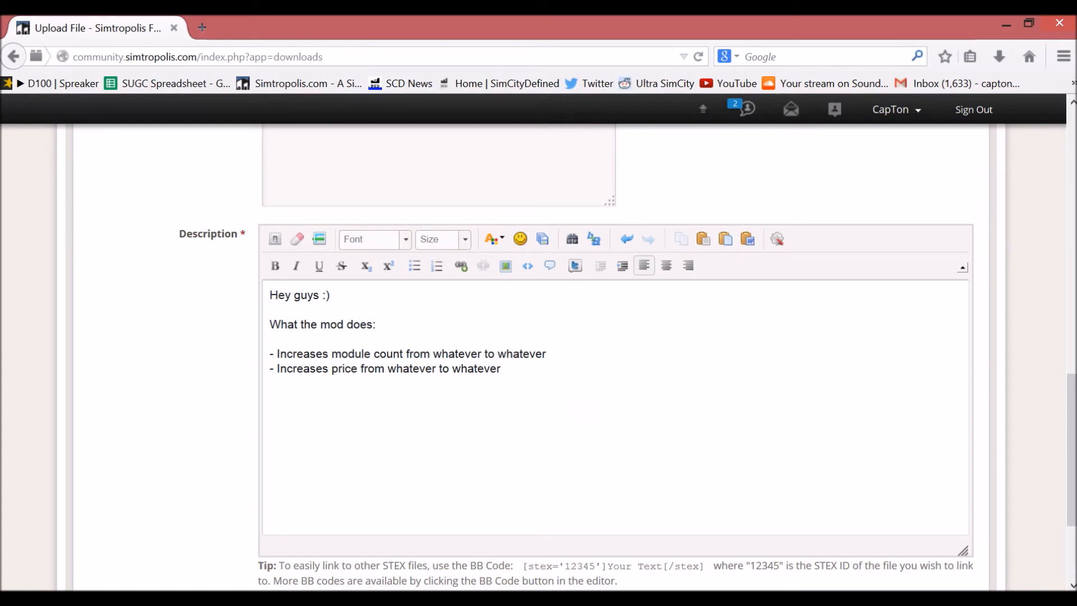
# Step: Add the description paragraph "This mod is NOT a cheat. It's a trick to be used to better your police coverage."
pyautogui.write('This mod is NOT a')
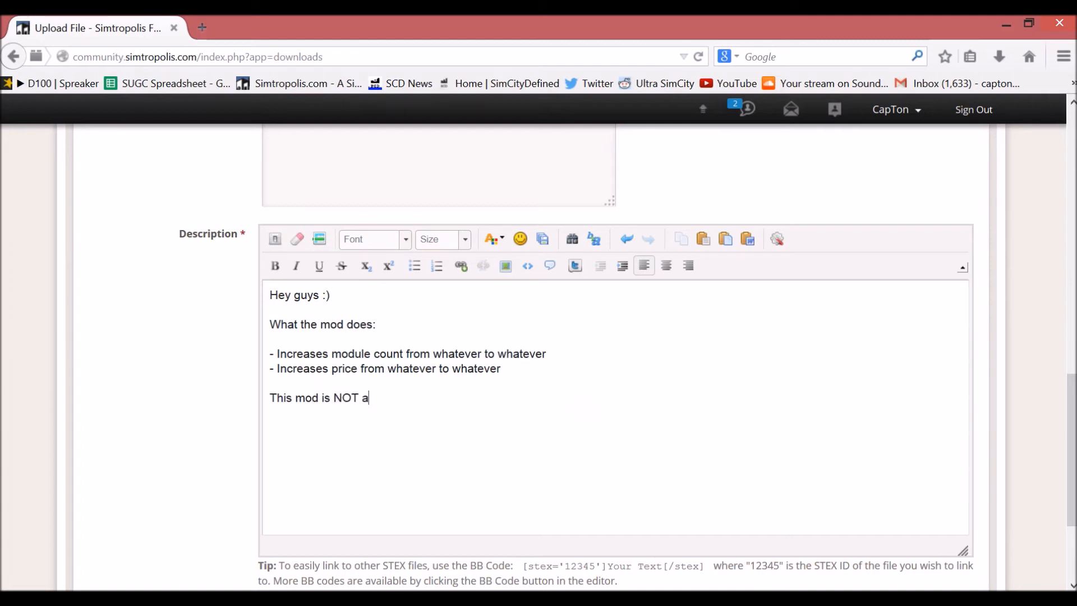
pyautogui.write(" cheat. It's a trick to be used to")
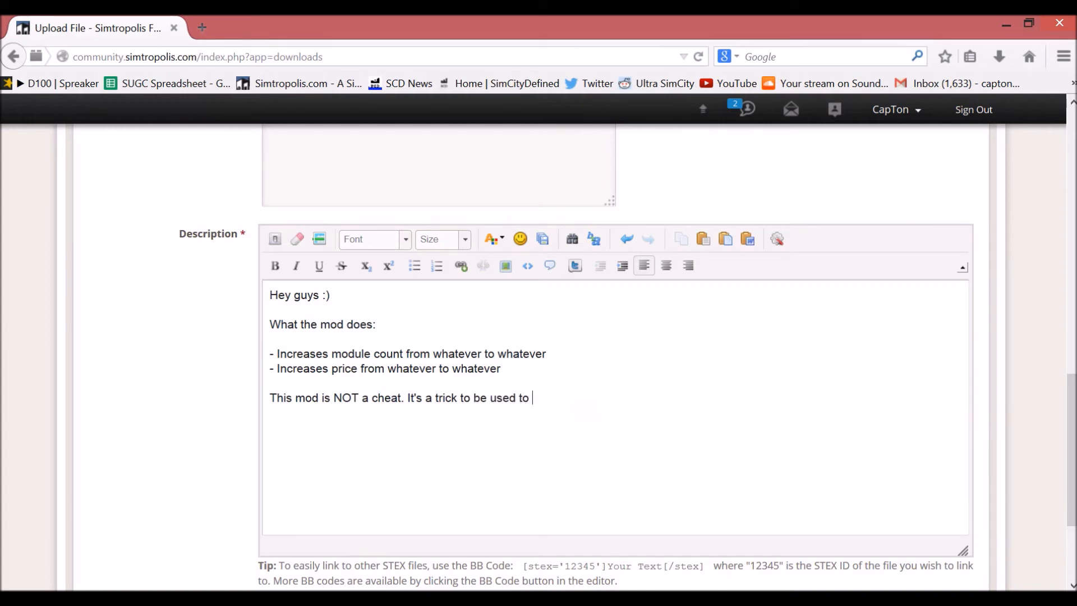
pyautogui.write('better your police coverage.')
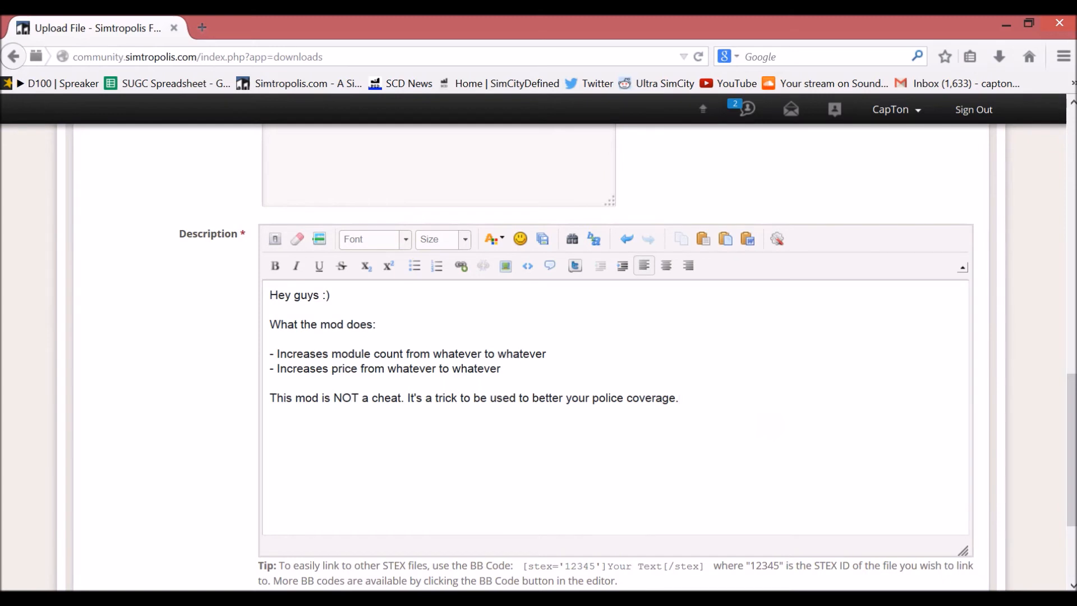
# Step: Replace "police" with "fire" in the coverage sentence and start a new paragraph below it
pyautogui.moveTo(624, 398); pyautogui.dragTo(593, 398)
pyautogui.write('fire')
pyautogui.press('End')
pyautogui.press('Return')
# Step: Enter the line "A video will be posted here soon." in the description, and remove it
pyautogui.write('A video will bhe')
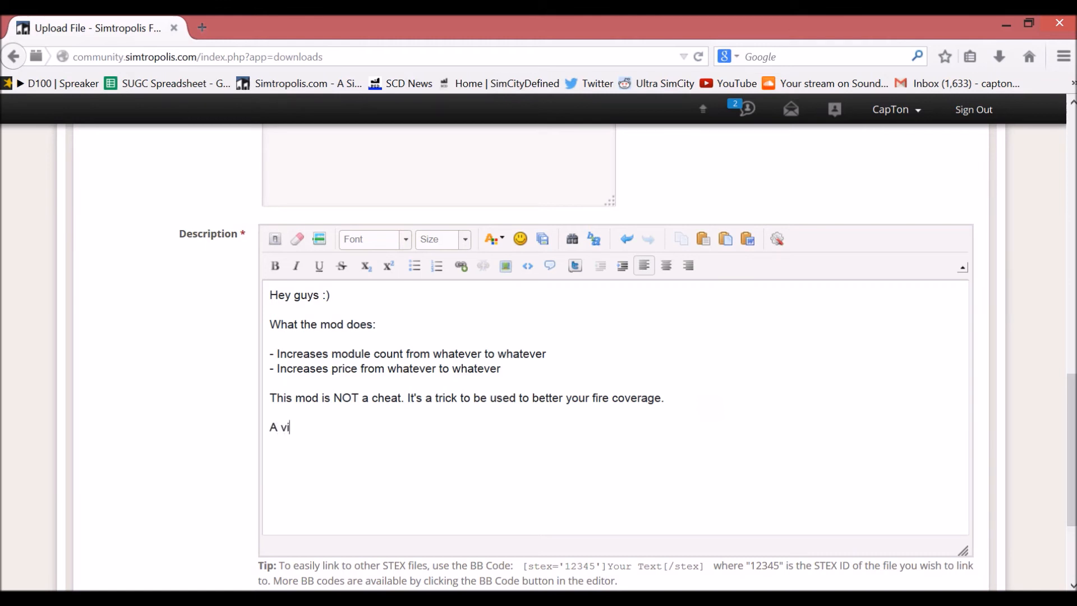
pyautogui.press('BackSpace')
pyautogui.press('BackSpace')
pyautogui.press('BackSpace')
pyautogui.write('e posted here soon.')
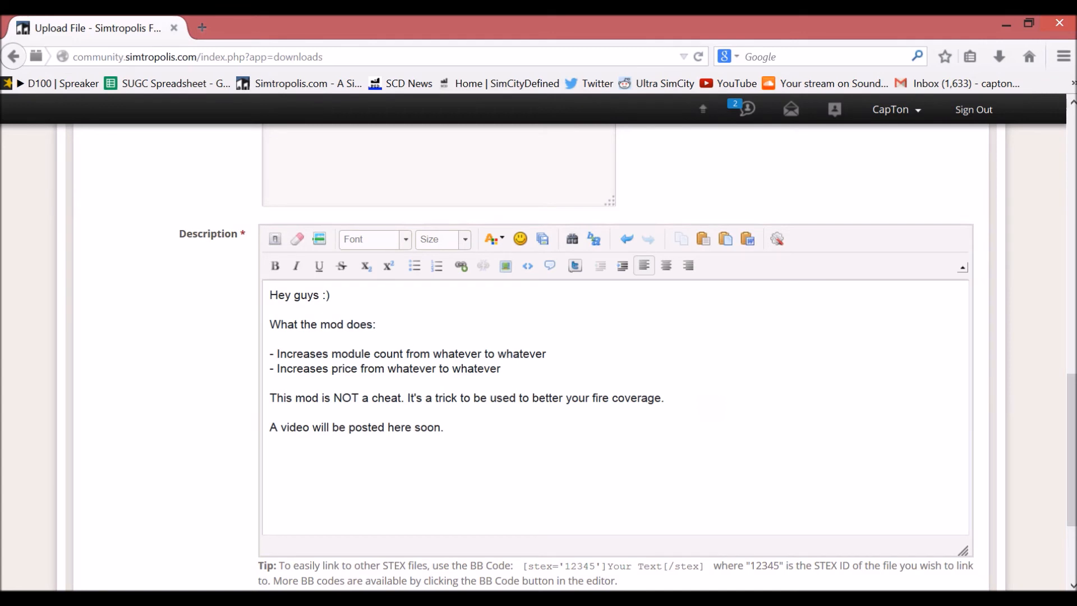
pyautogui.press('BackSpace')
pyautogui.press('BackSpace')
pyautogui.press('BackSpace')
pyautogui.press('BackSpace')
pyautogui.press('BackSpace')
pyautogui.press('BackSpace')
pyautogui.press('BackSpace')
pyautogui.press('BackSpace')
pyautogui.press('BackSpace')
pyautogui.press('BackSpace')
pyautogui.press('BackSpace')
pyautogui.press('BackSpace')
pyautogui.press('BackSpace')
pyautogui.press('BackSpace')
pyautogui.press('BackSpace')
pyautogui.press('BackSpace')
pyautogui.press('BackSpace')
pyautogui.press('BackSpace')
pyautogui.press('BackSpace')
pyautogui.press('BackSpace')
# Step: Add the line "Here is a video for the mod:" below the fire coverage sentence
pyautogui.write('H')
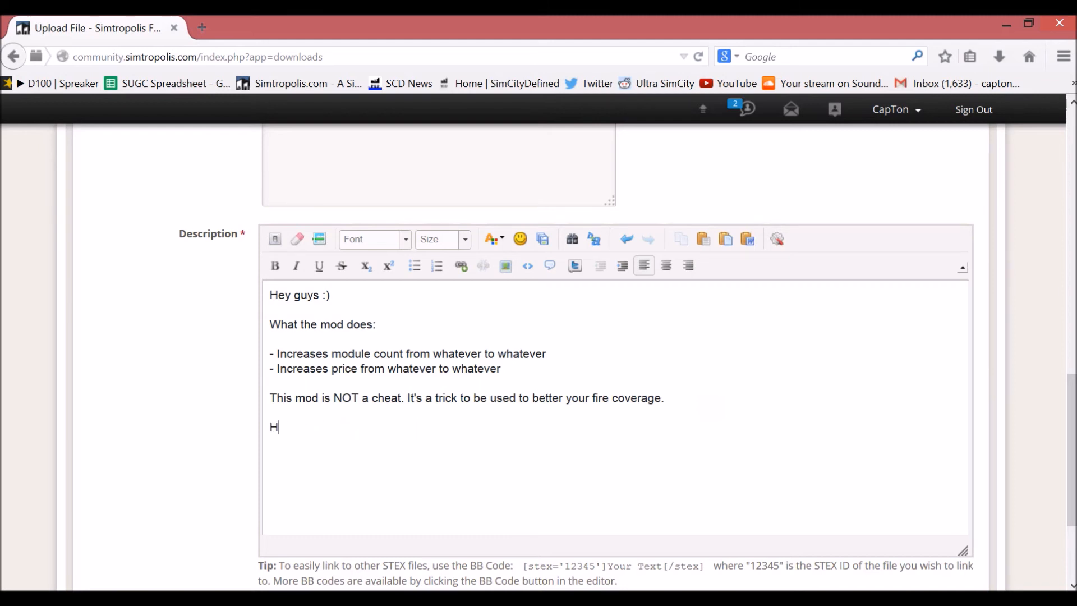
pyautogui.write('ere is a video for the mod')
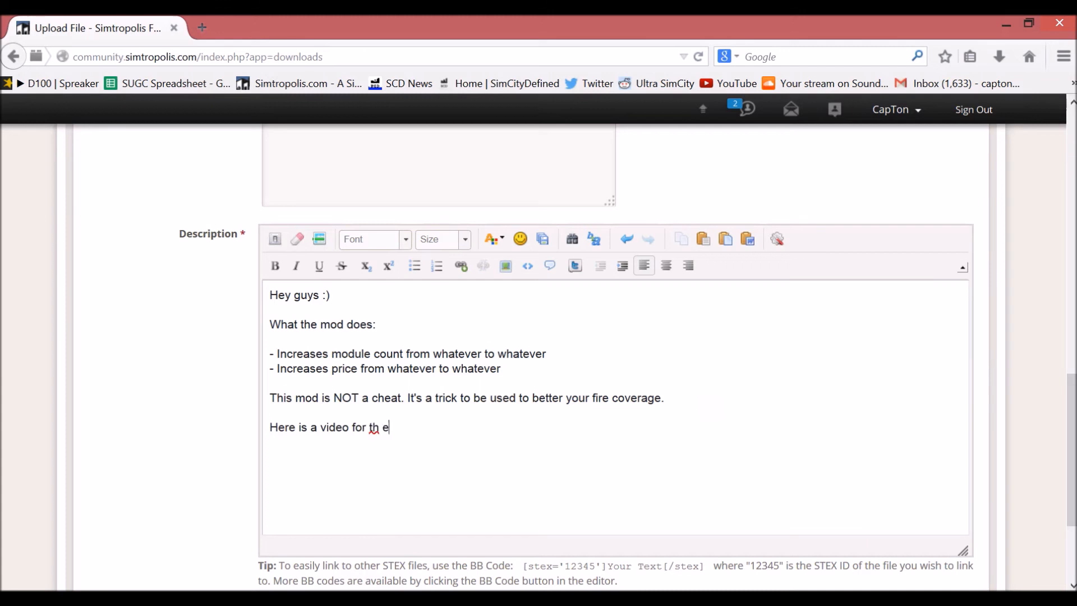
pyautogui.press('BackSpace')
pyautogui.press('BackSpace')
pyautogui.press('BackSpace')
pyautogui.press('BackSpace')
pyautogui.press('BackSpace')
pyautogui.press('BackSpace')
pyautogui.write('he mod:')
# Step: Add an empty "[youtube][/youtube]" tag pair under the video line, followed by a separate paragraph starting "WARNING:"
pyautogui.press('Return')
pyautogui.press('Return')
pyautogui.write('[youtube')
pyautogui.press('BackSpace')
pyautogui.press('BackSpace')
pyautogui.write('i')
pyautogui.press('BackSpace')
pyautogui.write('be]')
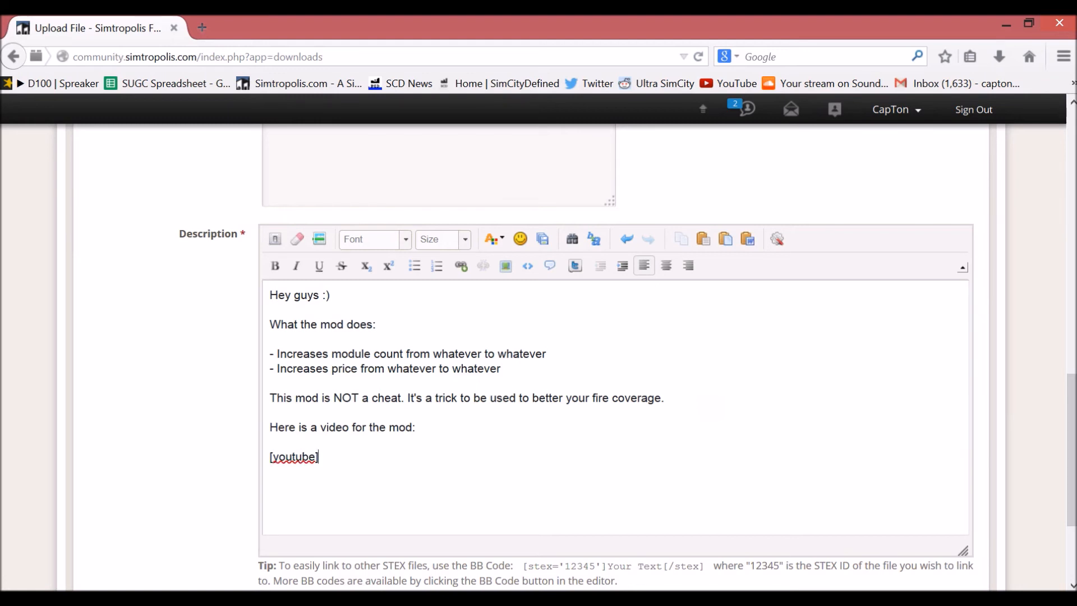
pyautogui.write('[/youtube]')
pyautogui.press('Return')
pyautogui.write('WARNING:')
# Step: Delete the video and warning lines from the description, and undo the deletion
pyautogui.hotkey('shift', 'Up')
pyautogui.hotkey('shift', 'Up')
pyautogui.hotkey('shift', 'Up')
pyautogui.hotkey('shift', 'Up')
pyautogui.hotkey('shift', 'Up')
pyautogui.press('BackSpace')
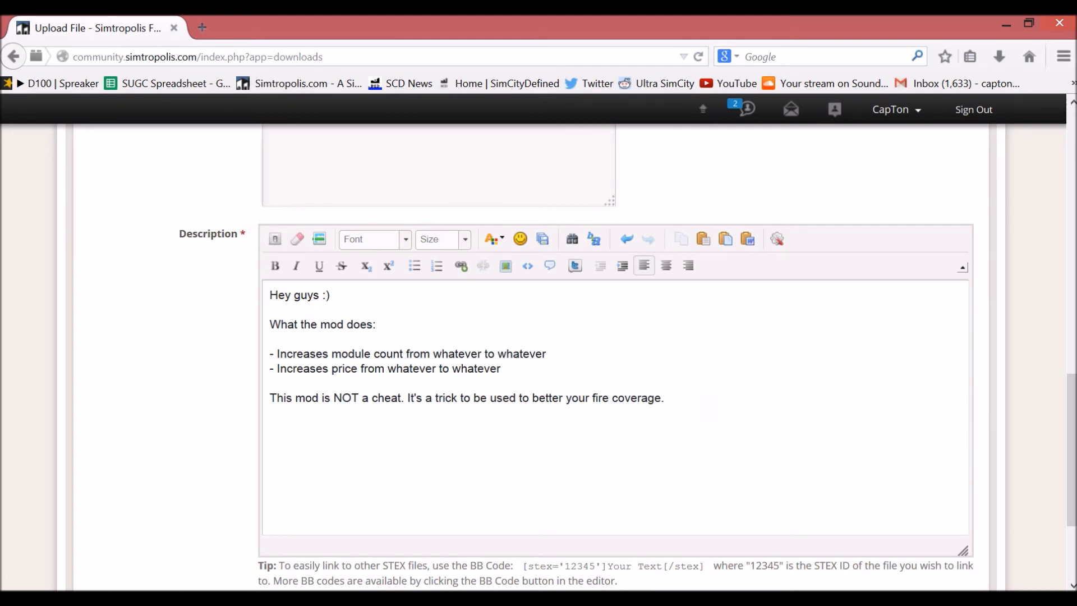
pyautogui.click(627, 240)
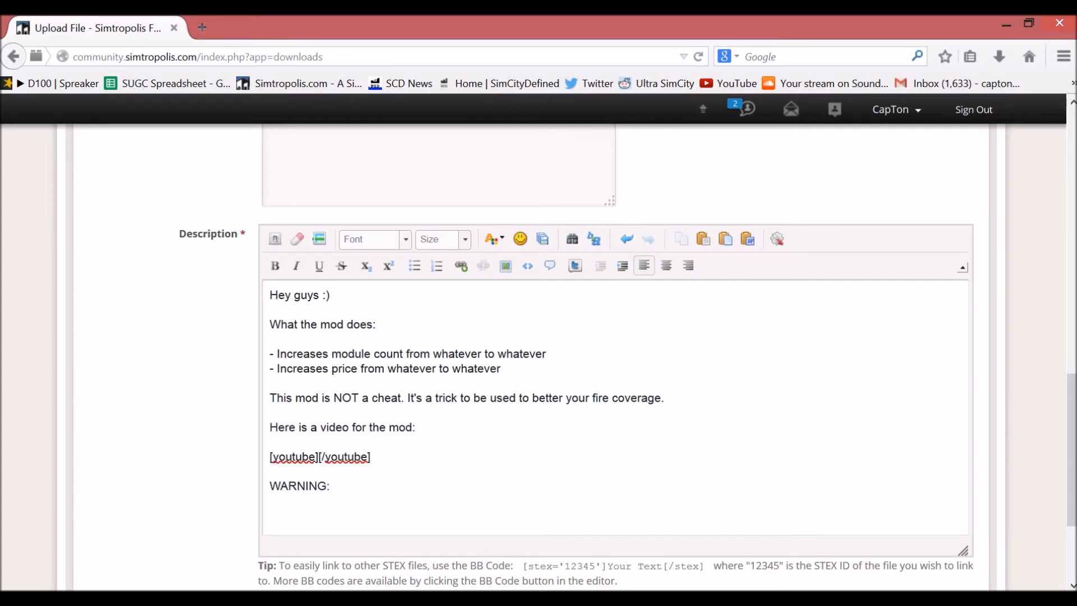
# Step: Complete the warning line as "WARNING: MOD DOES NOT WORK WITH AKAR." and start a new paragraph
pyautogui.write('MOD DOES NOT WPRK')
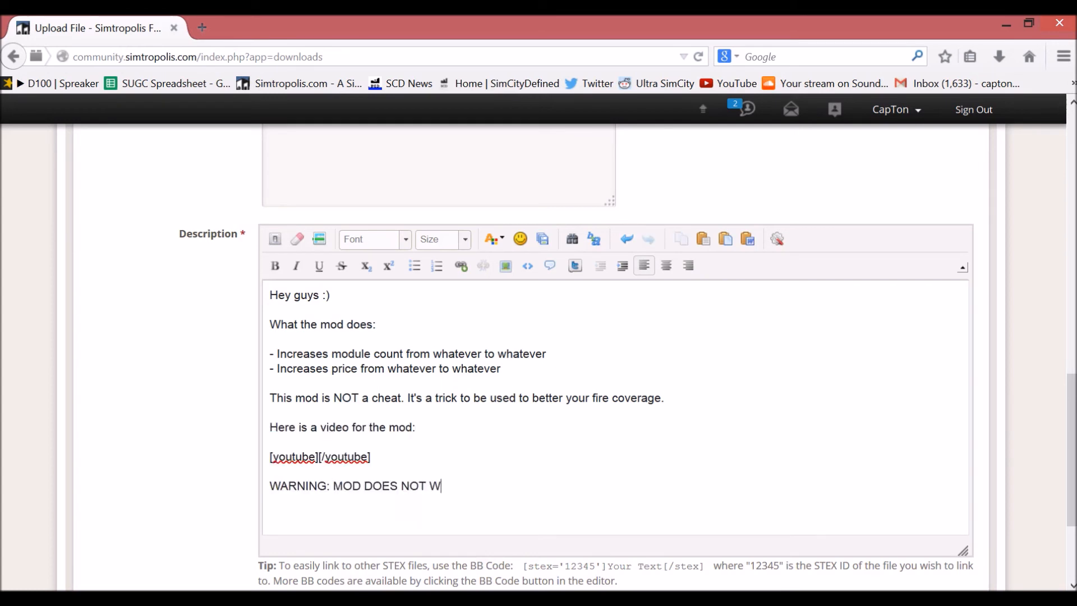
pyautogui.press('BackSpace')
pyautogui.press('BackSpace')
pyautogui.press('BackSpace')
pyautogui.write('ORK WITH AKAR.')
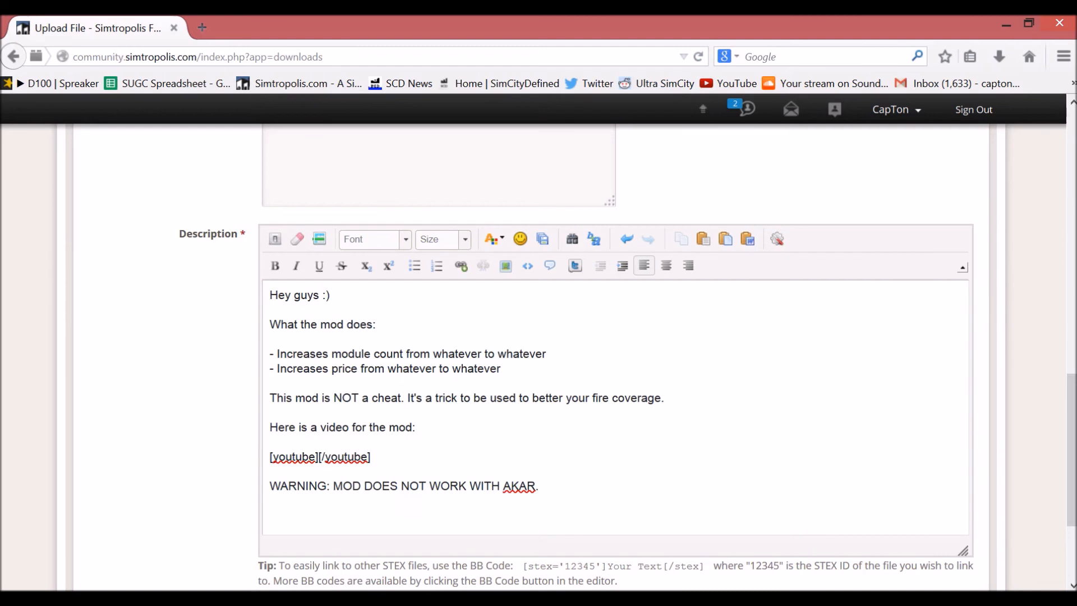
pyautogui.press('Return')
pyautogui.click(279, 273)
pyautogui.write('Hey b')
pyautogui.press('BackSpace')
pyautogui.press('BackSpace')
pyautogui.press('BackSpace')
pyautogui.press('BackSpace')
pyautogui.press('BackSpace')
# Step: Add the bold heading "How to install:" below the warning and return to regular text for the lines under it
pyautogui.click(279, 272)
pyautogui.write('How to install:')
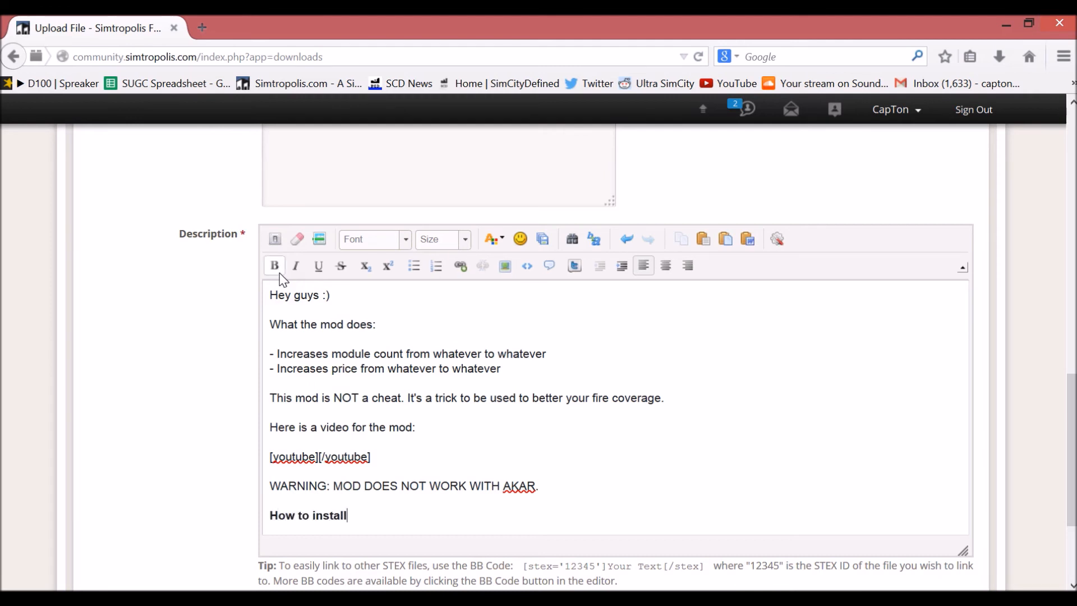
pyautogui.press('Return')
pyautogui.press('Return')
pyautogui.click(276, 269)
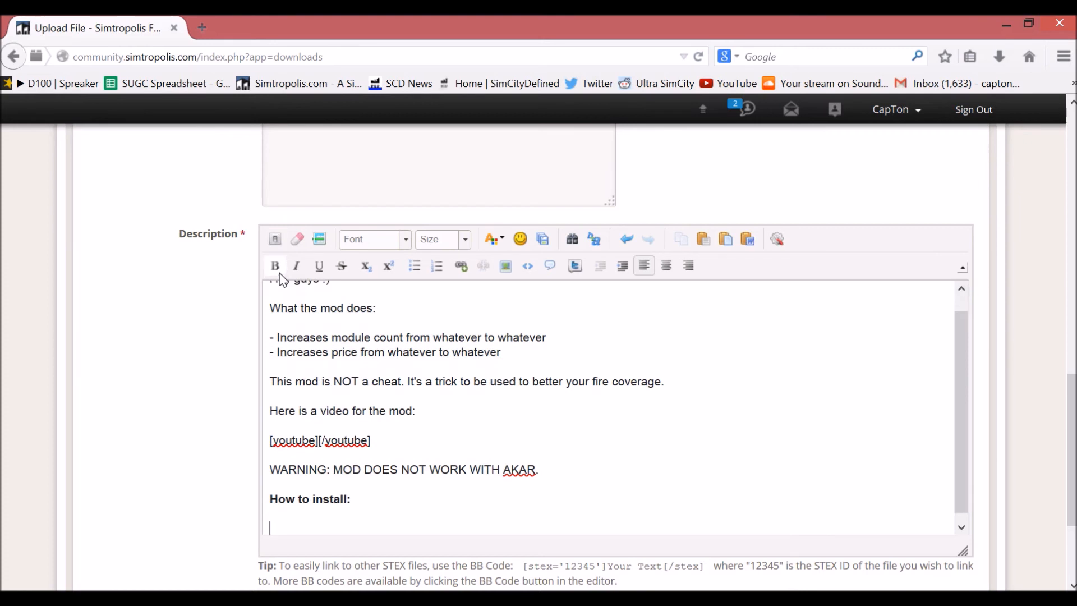
# Step: Add the installation steps "1. Unzip the file." and "2. Place into your SimCityData folder." under the heading
pyautogui.write('1. U')
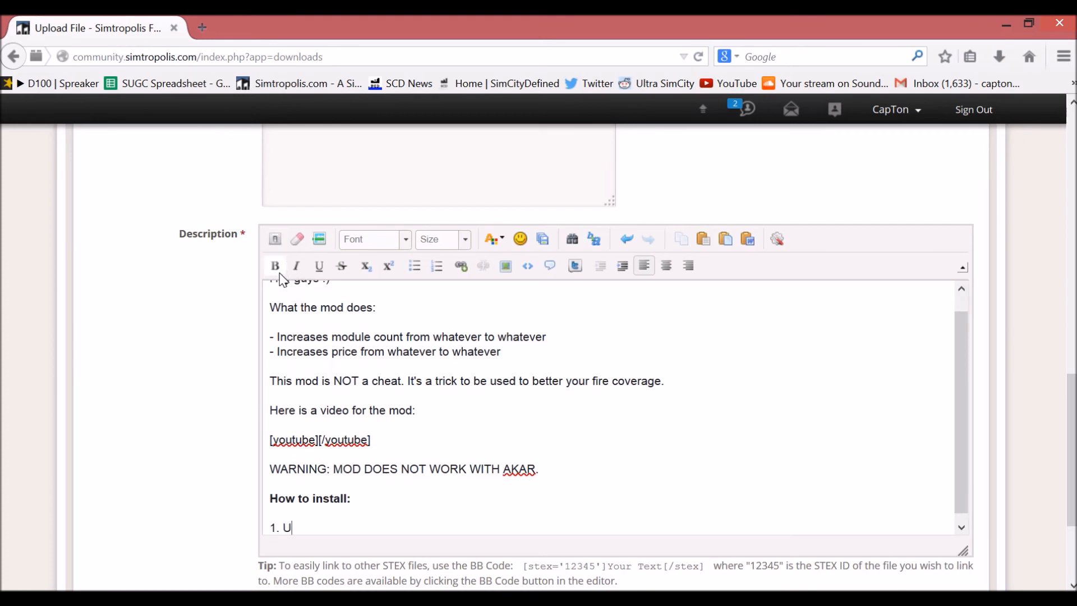
pyautogui.write('nzip the file.')
pyautogui.press('Return')
pyautogui.write('2. Place in')
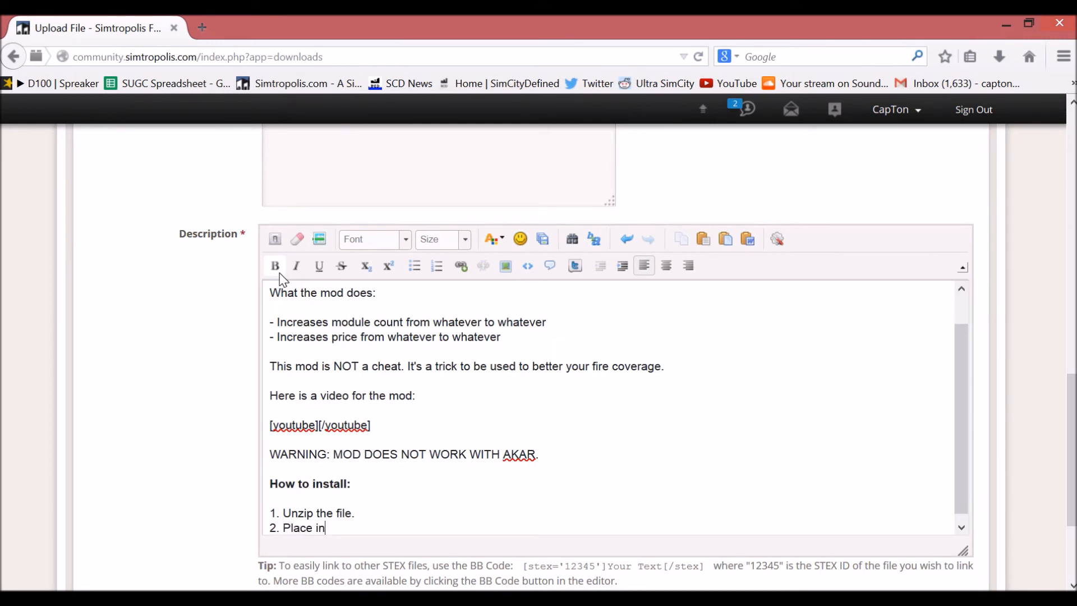
pyautogui.press('BackSpace')
pyautogui.write('to your SimCityData')
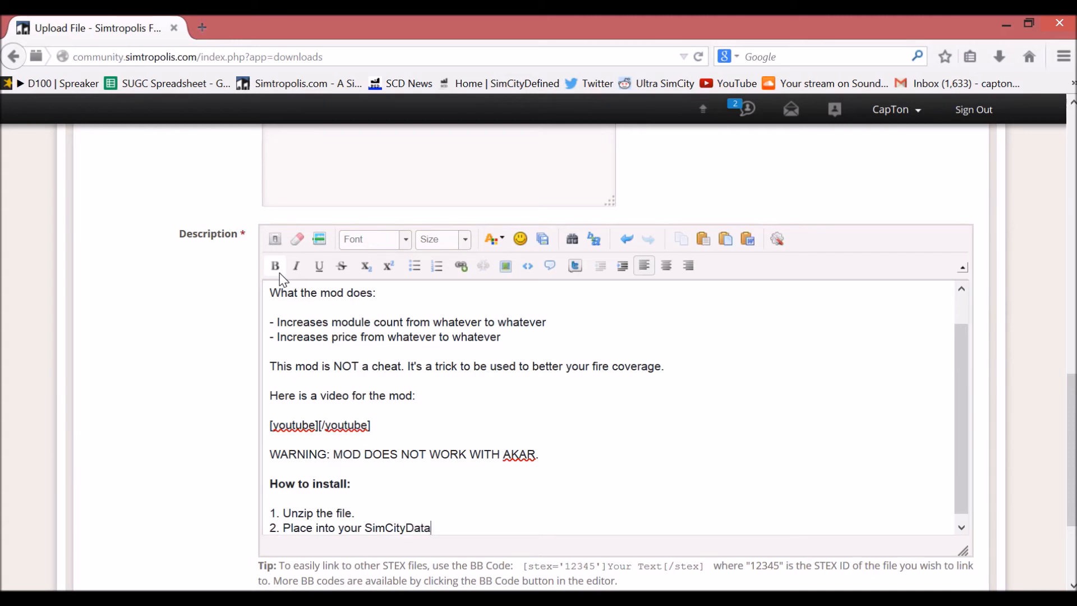
pyautogui.write(' folder.')
pyautogui.press('Return')
pyautogui.press('Return')
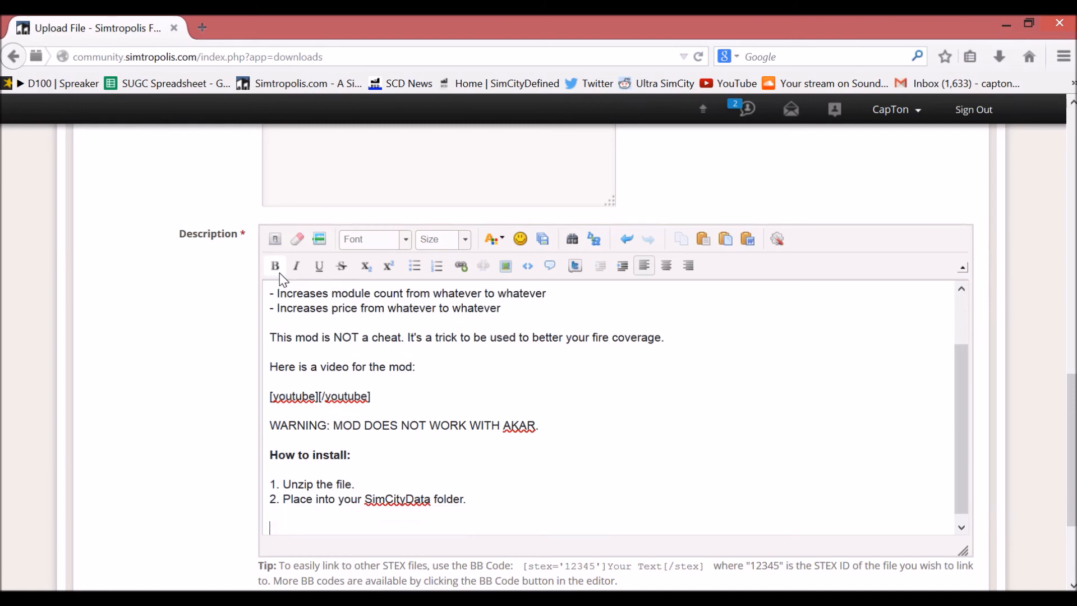
# Step: Add the sentence "If you have any questions, feel free to contact me." below the installation steps
pyautogui.write('I')
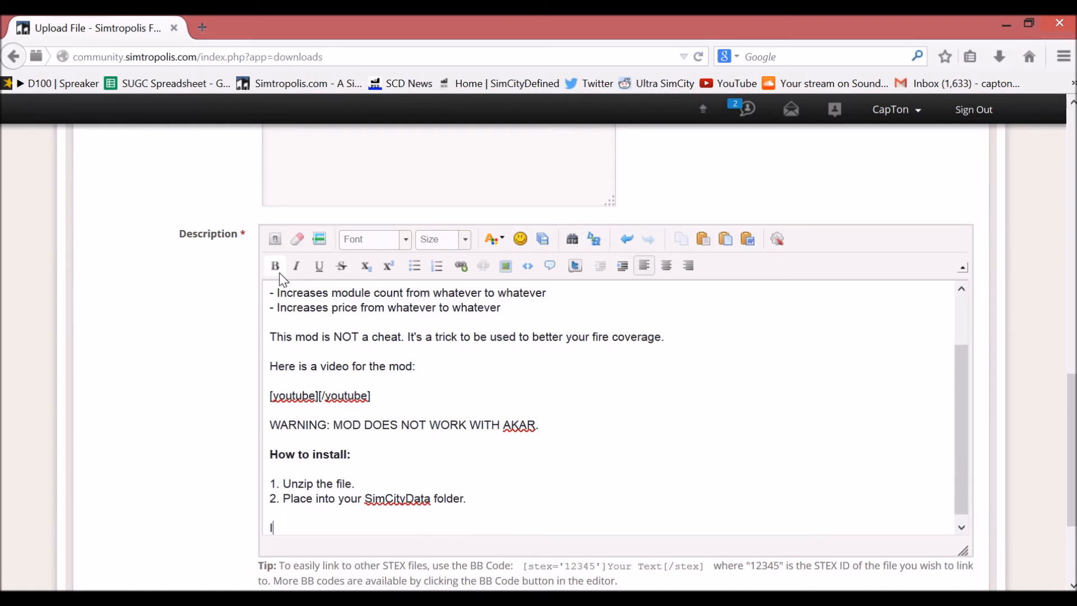
pyautogui.write('f you have any questions, feel f')
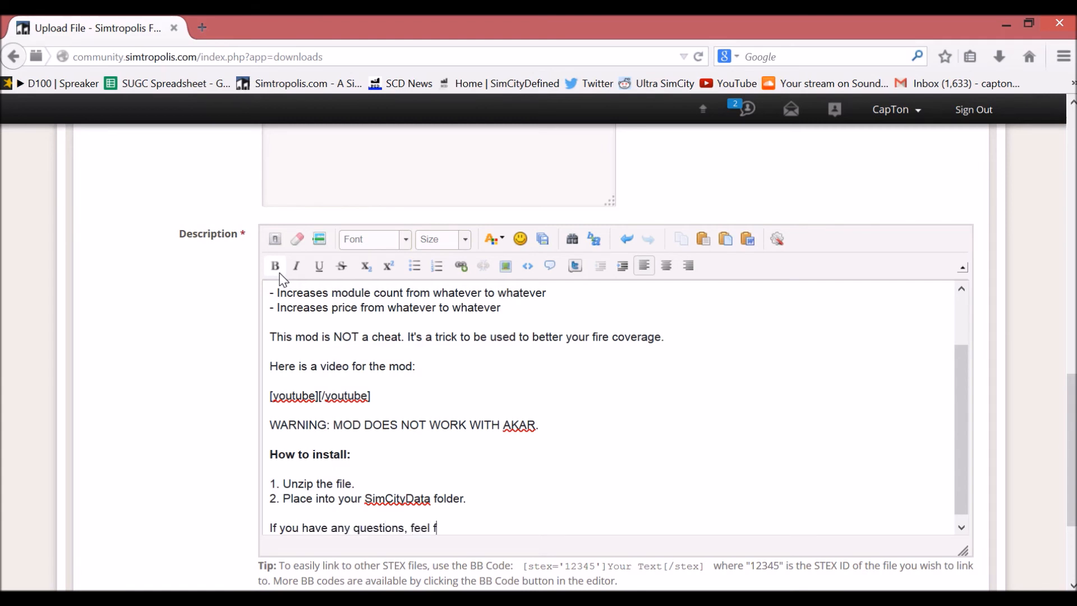
pyautogui.write('ree to contact me.')
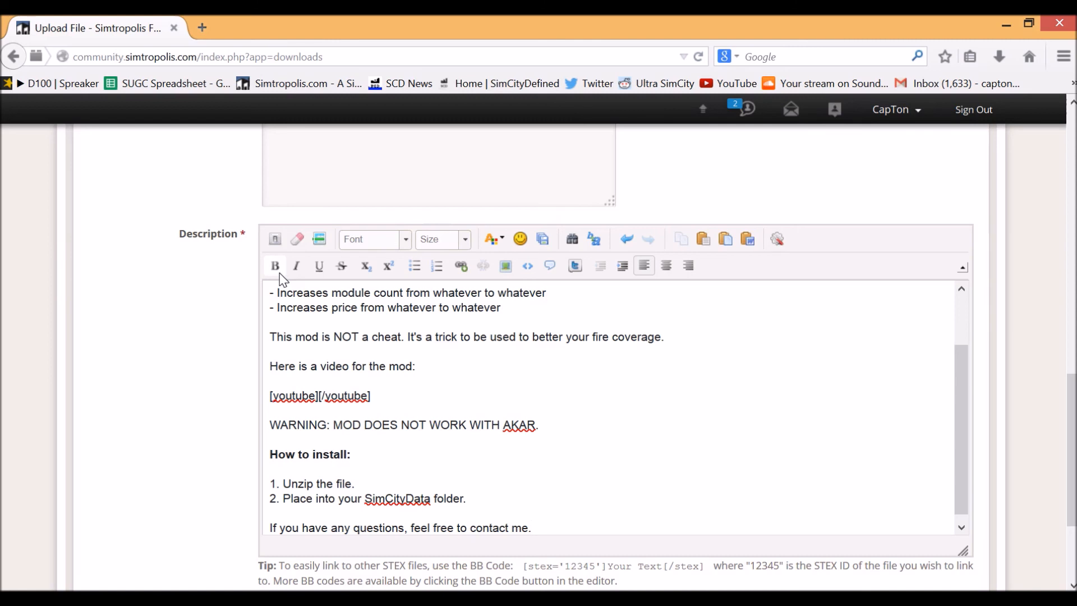
# Step: Extend the contact paragraph with "Just make sure you contact me via PM." and start a new paragraph
pyautogui.write('Just make sure you contact me v')
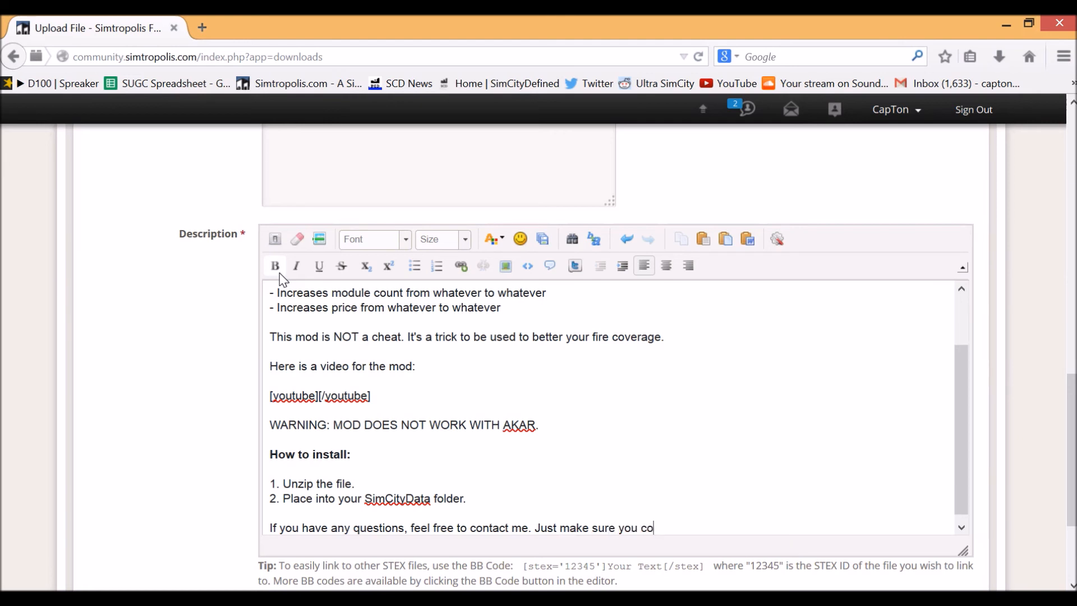
pyautogui.write('ia PM.')
pyautogui.press('Return')
pyautogui.press('Return')
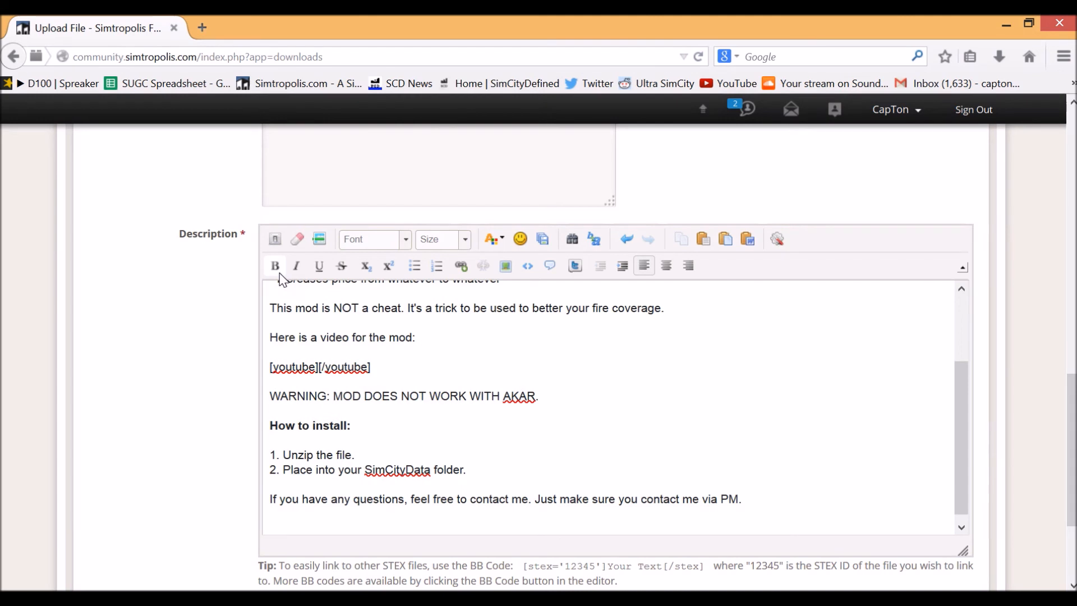
# Step: Close the description with the line "Hope you enjoy the mod! :)"
pyautogui.write('Hope you e')
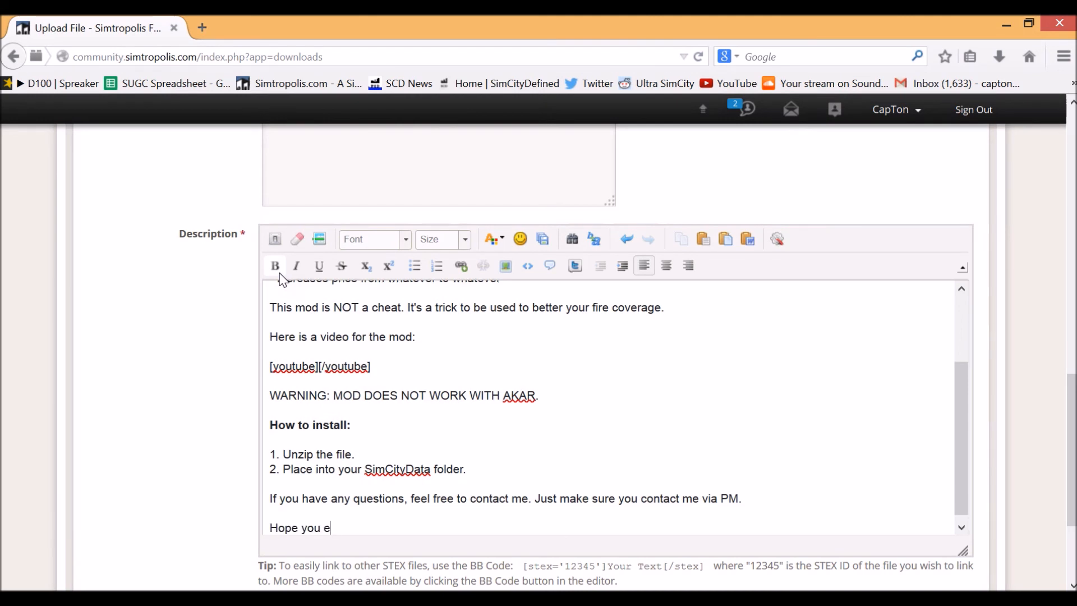
pyautogui.write('njoy the mod! :)')
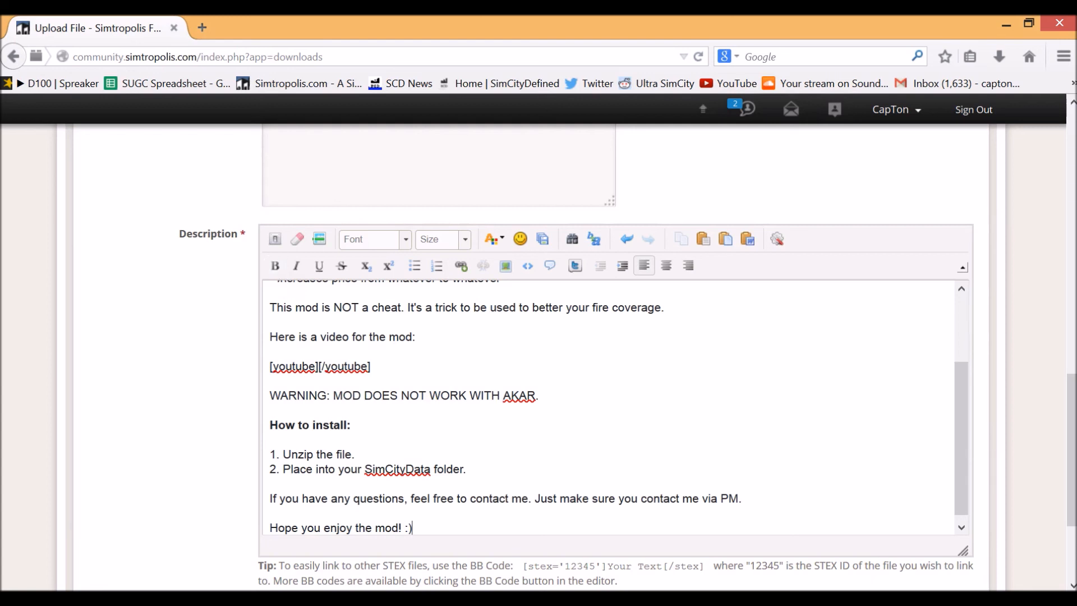
pyautogui.moveTo(958, 442); pyautogui.dragTo(954, 361)
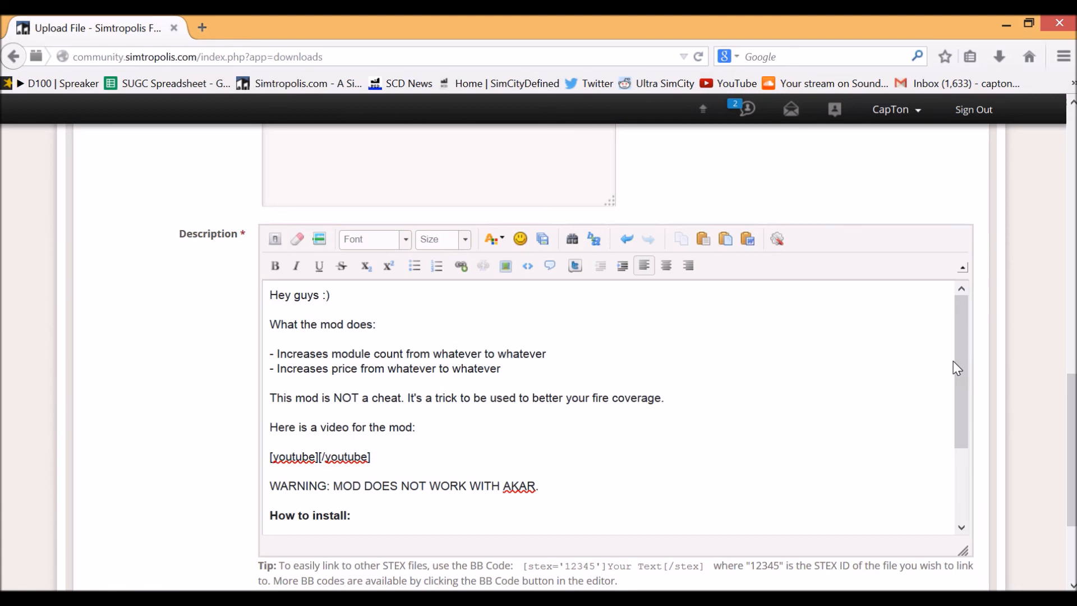
pyautogui.moveTo(964, 354)
pyautogui.mouseDown()
pyautogui.moveTo(964, 441)
pyautogui.moveTo(961, 355)
pyautogui.mouseUp()
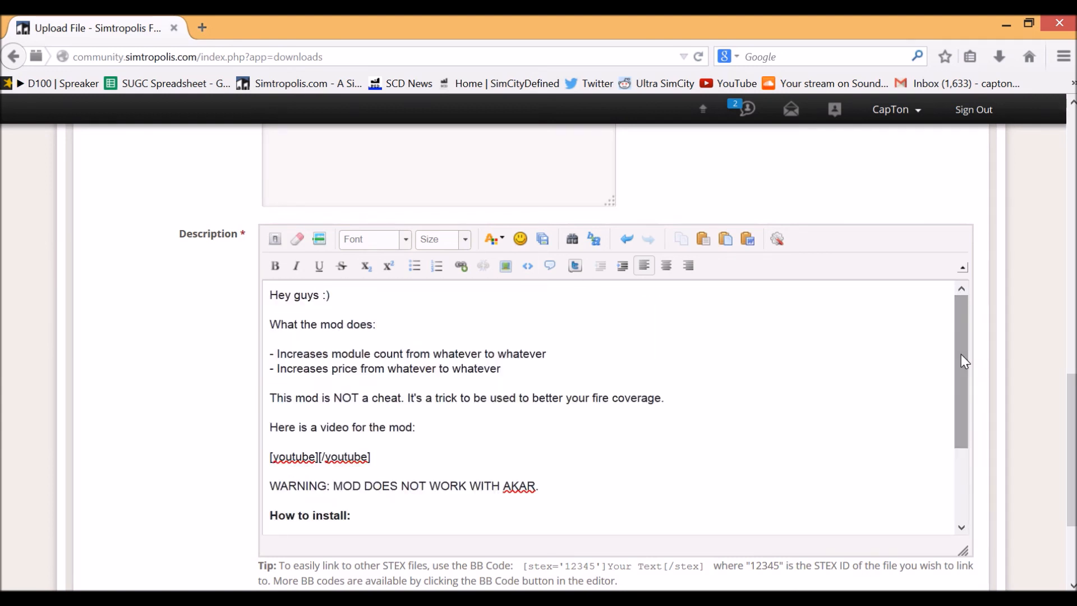